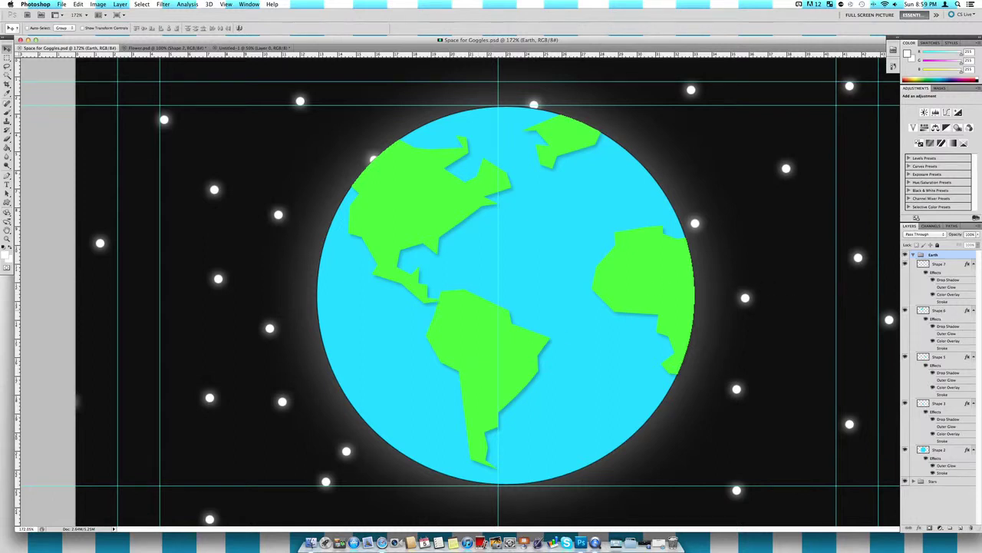
- Open the layer style settings of the Shape 6 layer and show its Drop Shadow options
left_click(951, 314)
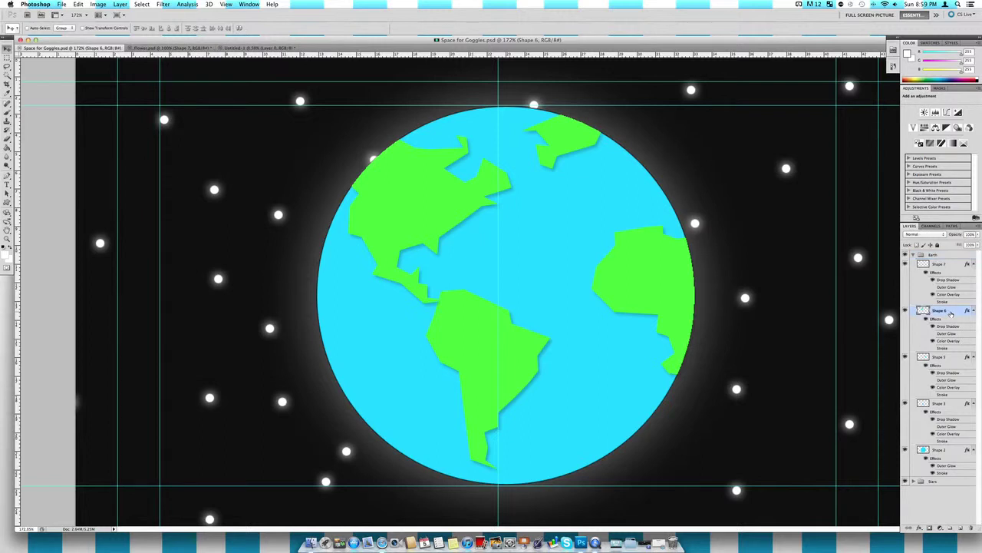
double_click(951, 314)
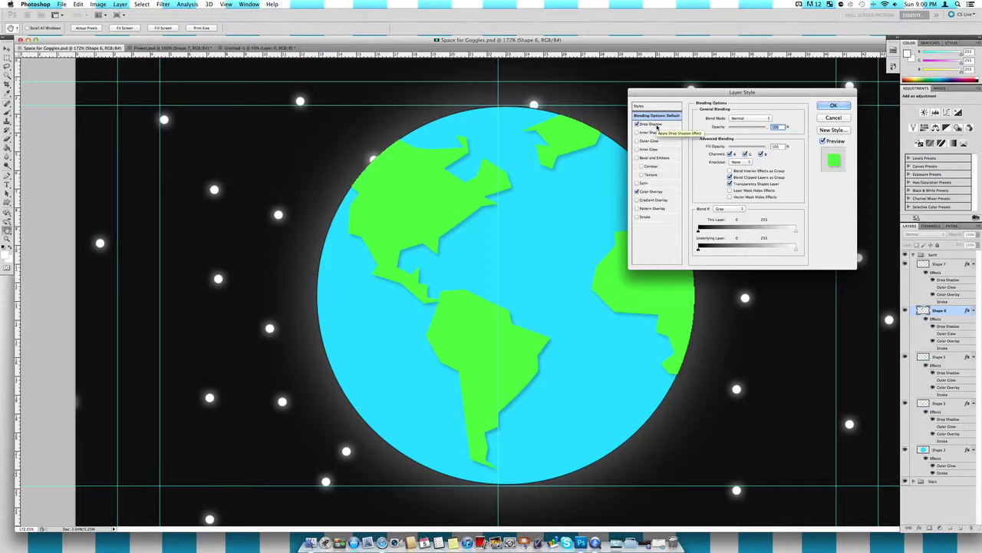
left_click(651, 124)
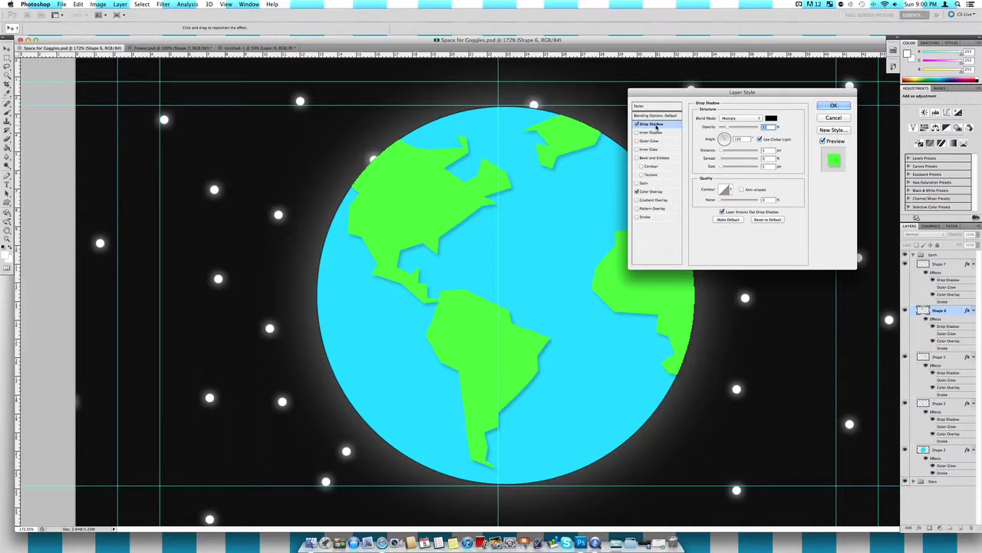
- Switch Shape 6's drop shadow off and on repeatedly to compare the continent's look with and without it
left_click(637, 124)
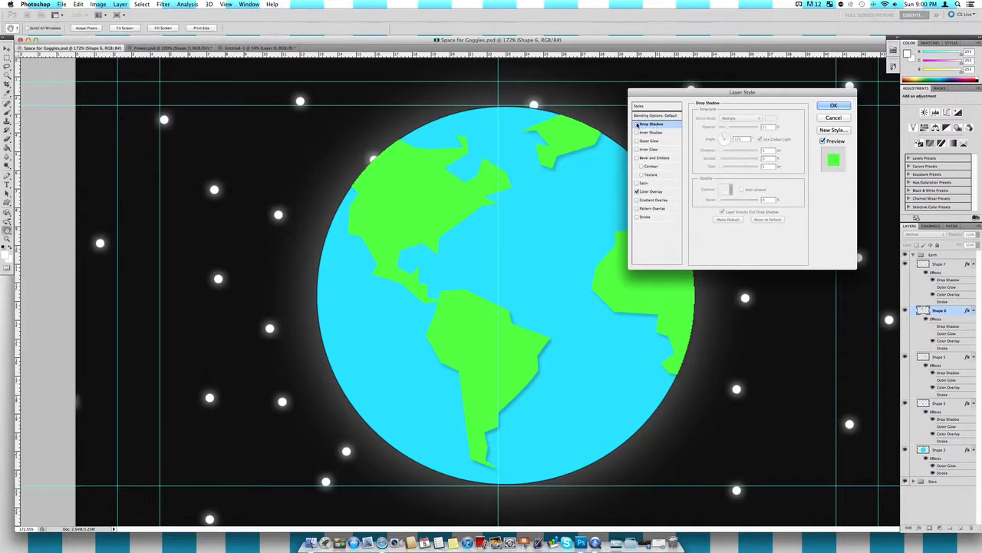
left_click(637, 124)
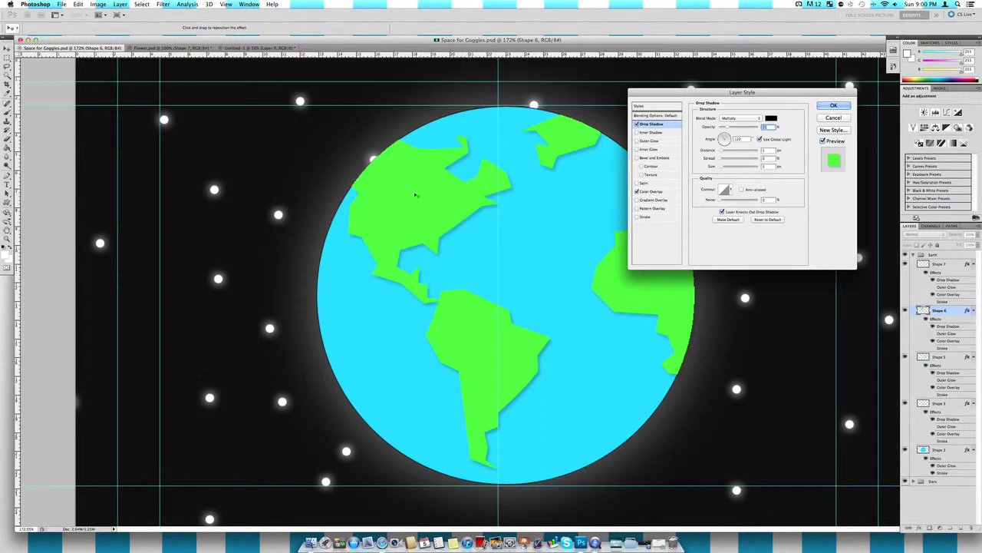
left_click(637, 124)
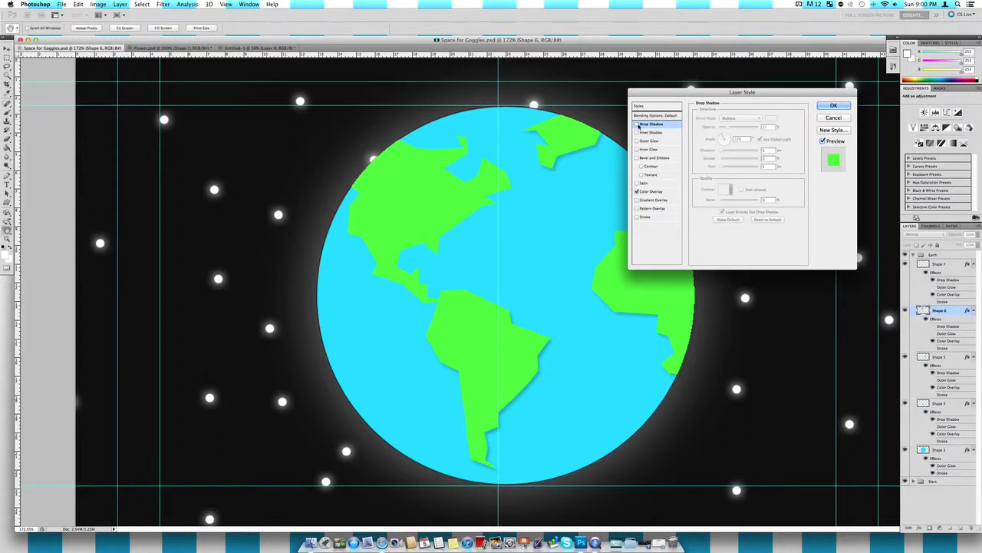
left_click(637, 124)
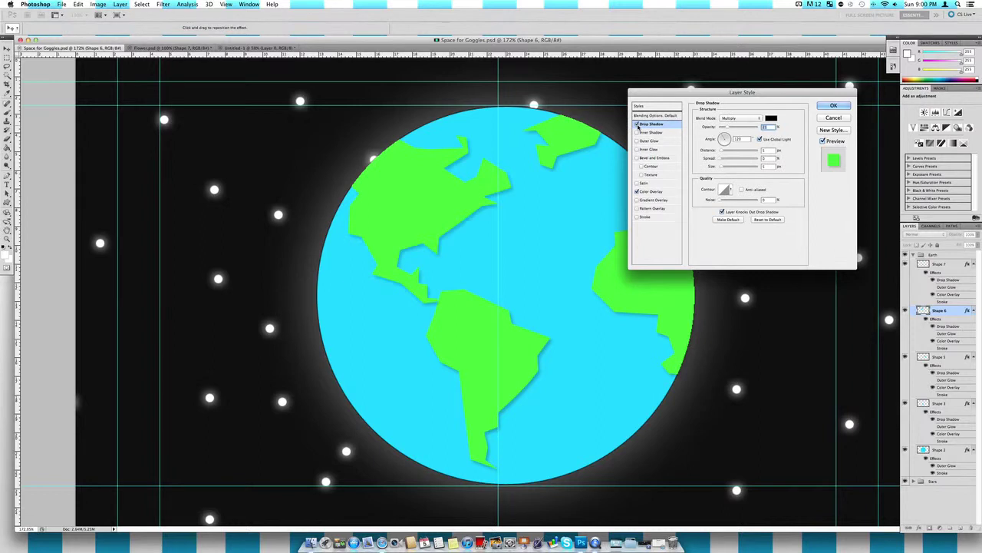
left_click(637, 125)
left_click(637, 125)
left_click(637, 125)
left_click(637, 124)
left_click(637, 124)
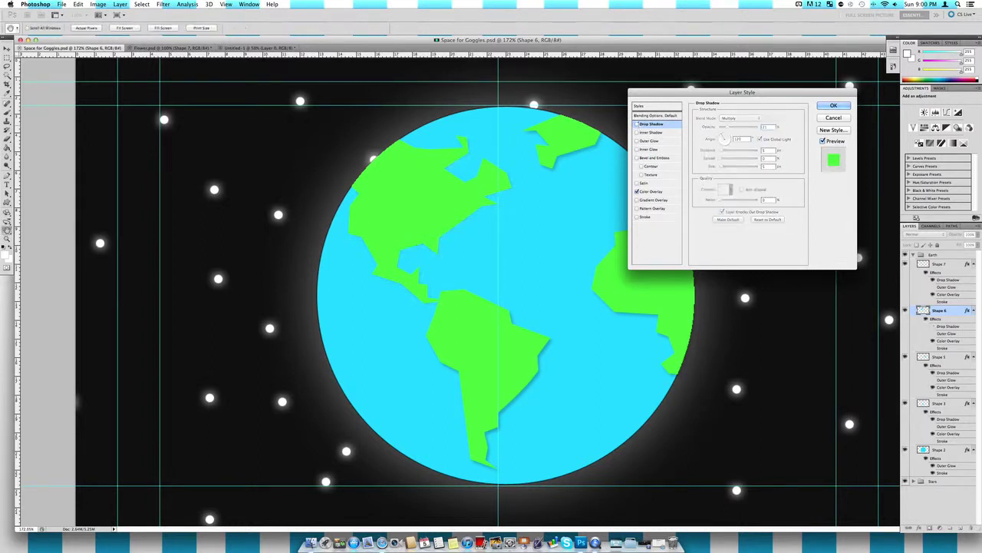
left_click(637, 124)
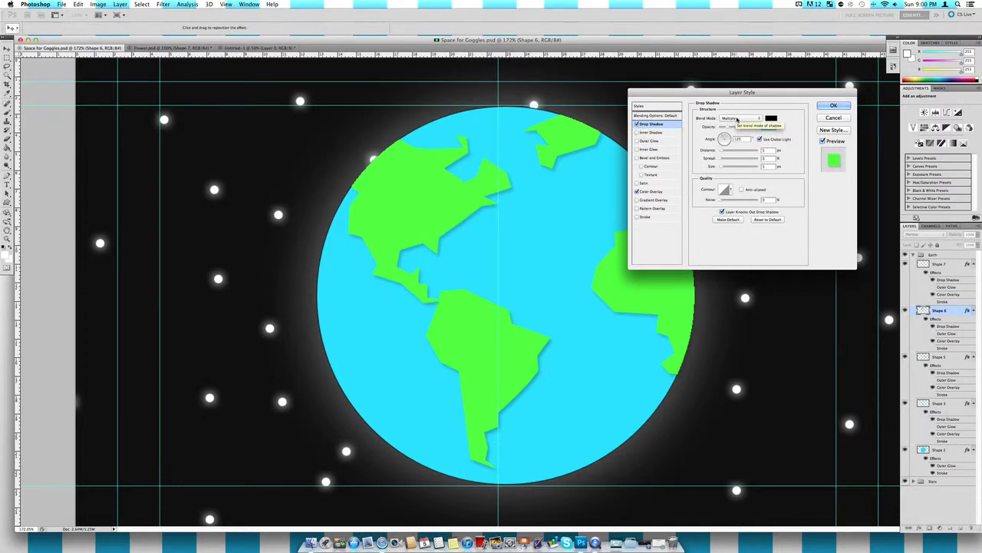
- Try the Normal and Multiply blend modes for Shape 6's drop shadow and settle on Normal
left_click(738, 119)
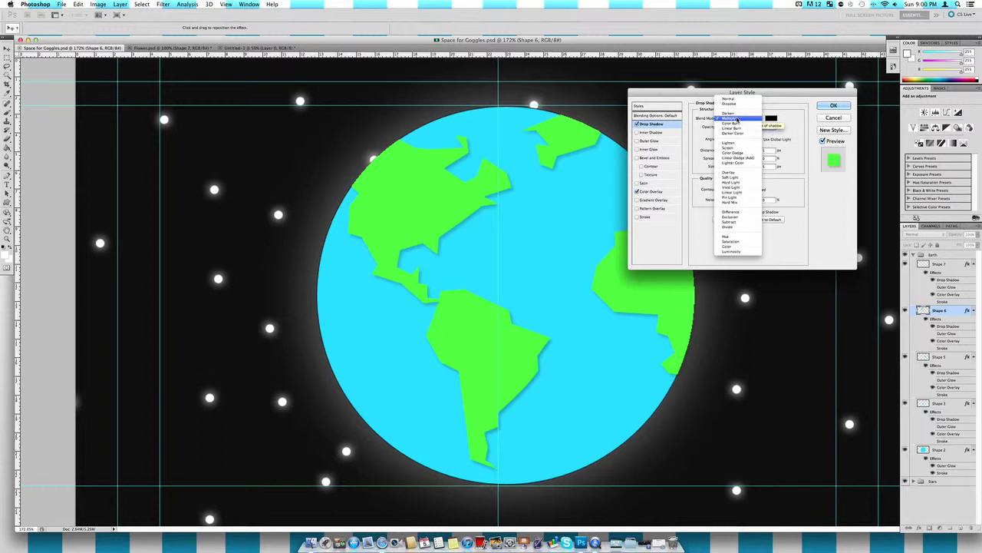
left_click(729, 99)
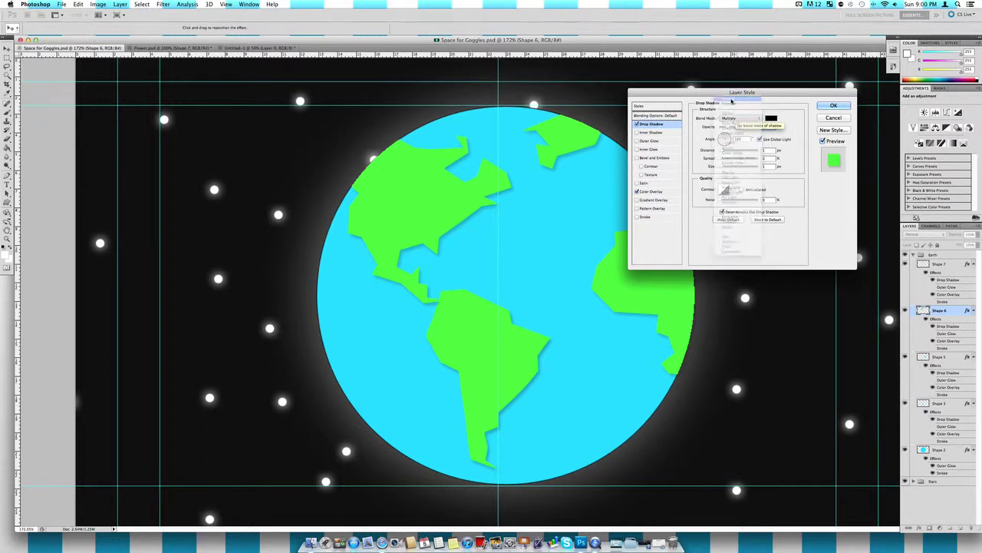
left_click(733, 119)
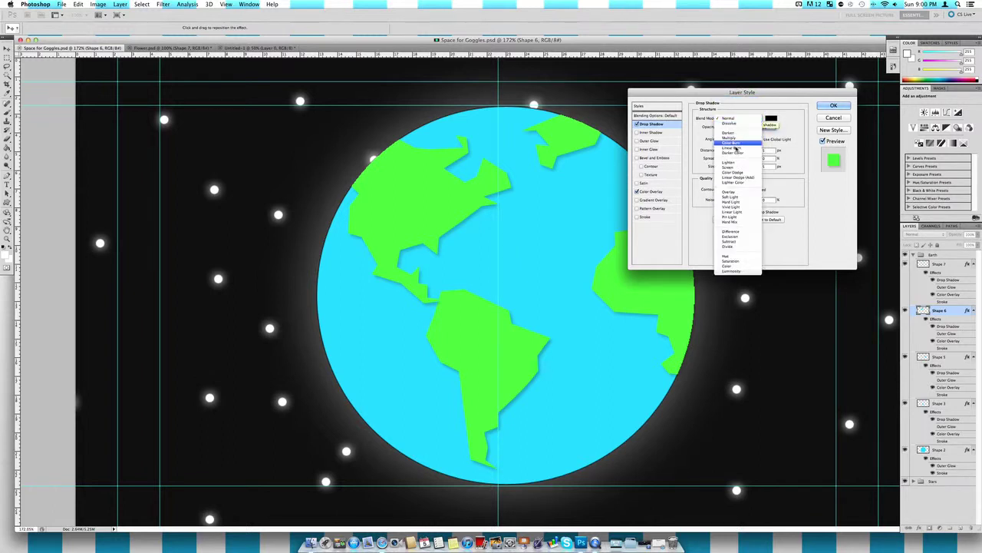
left_click(733, 138)
left_click(733, 119)
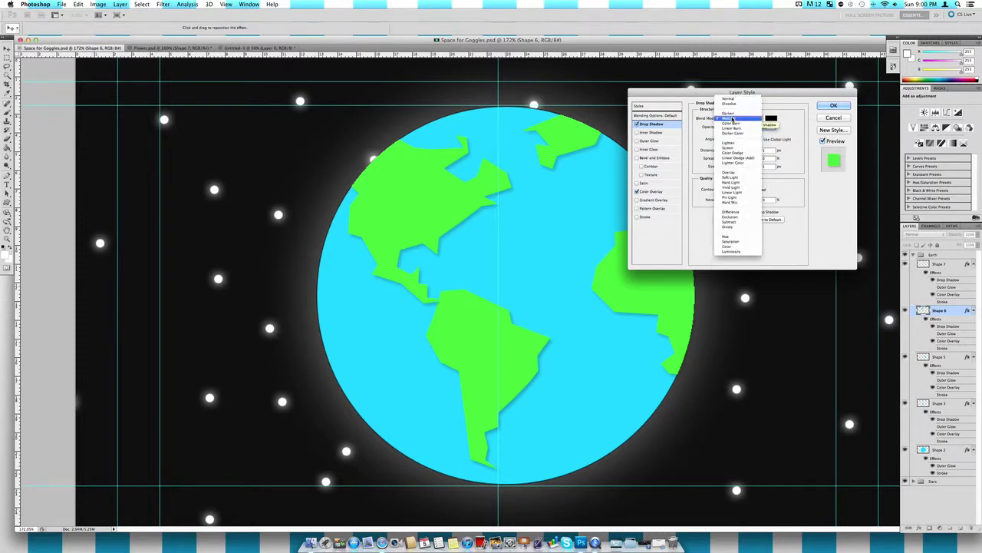
left_click(730, 100)
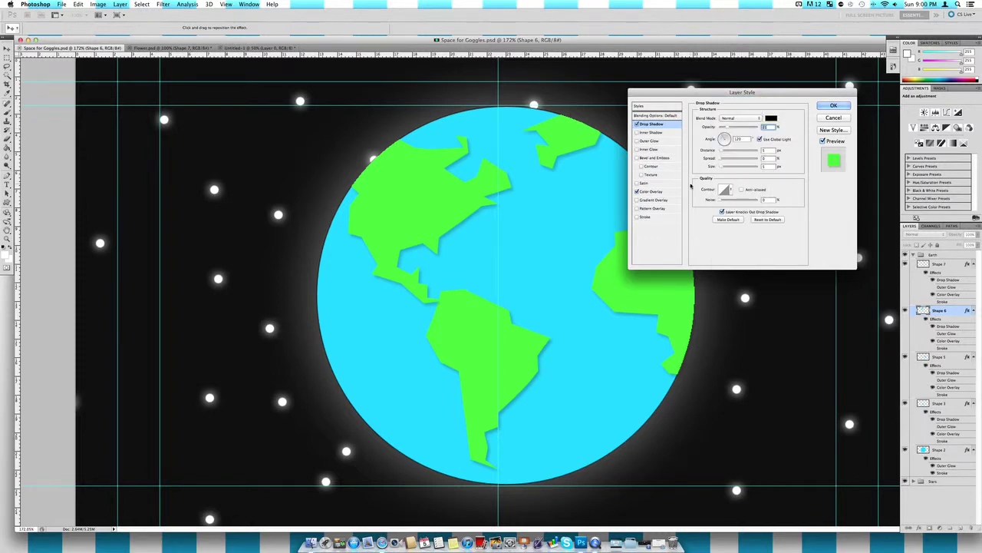
- Change Shape 6's drop shadow color to white
left_click(770, 118)
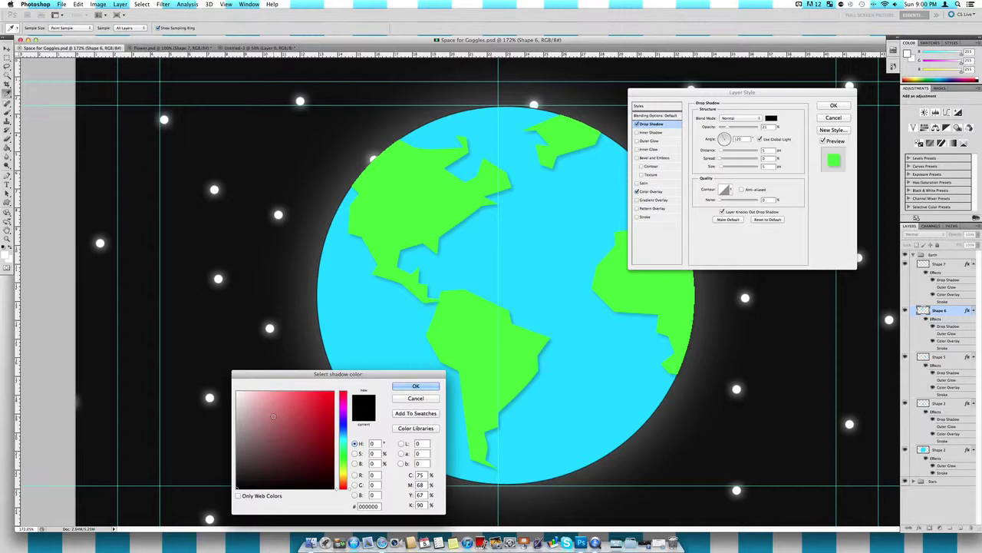
left_click(237, 392)
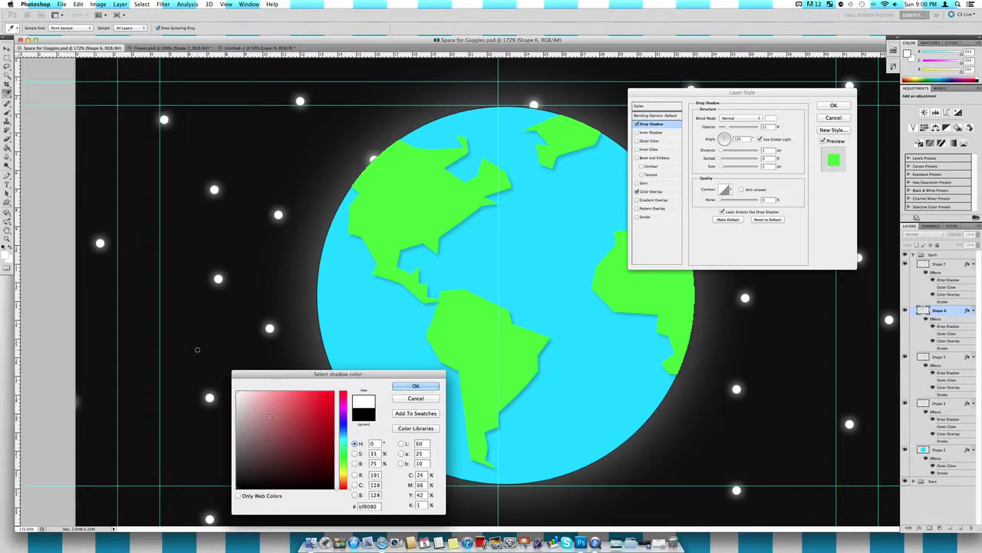
left_click(421, 387)
- Set Shape 6's drop shadow color to light green 71ff78 and raise its opacity to 100%
left_click(771, 118)
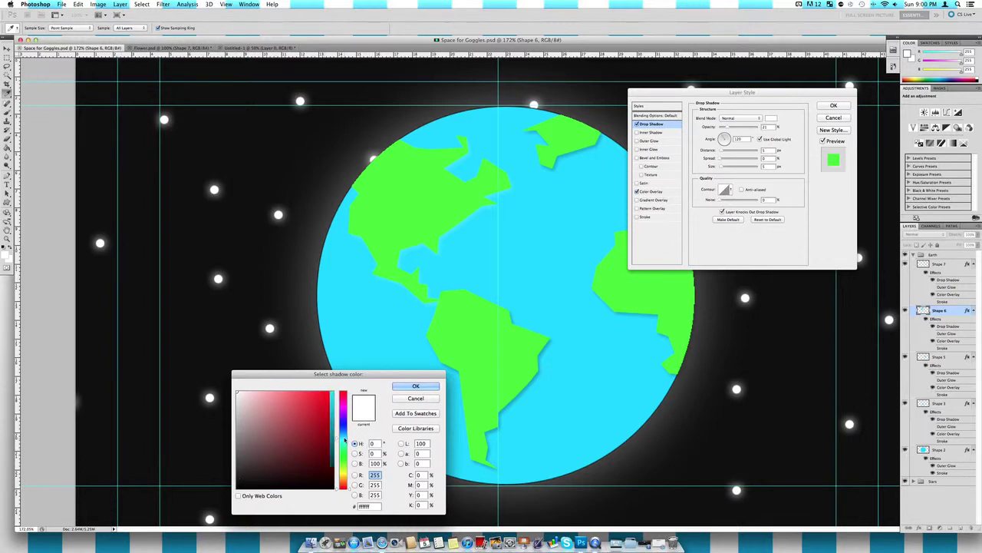
left_click(343, 439)
mouse_move(256, 396)
left_mouse_down()
mouse_move(248, 390)
mouse_move(290, 391)
left_mouse_up()
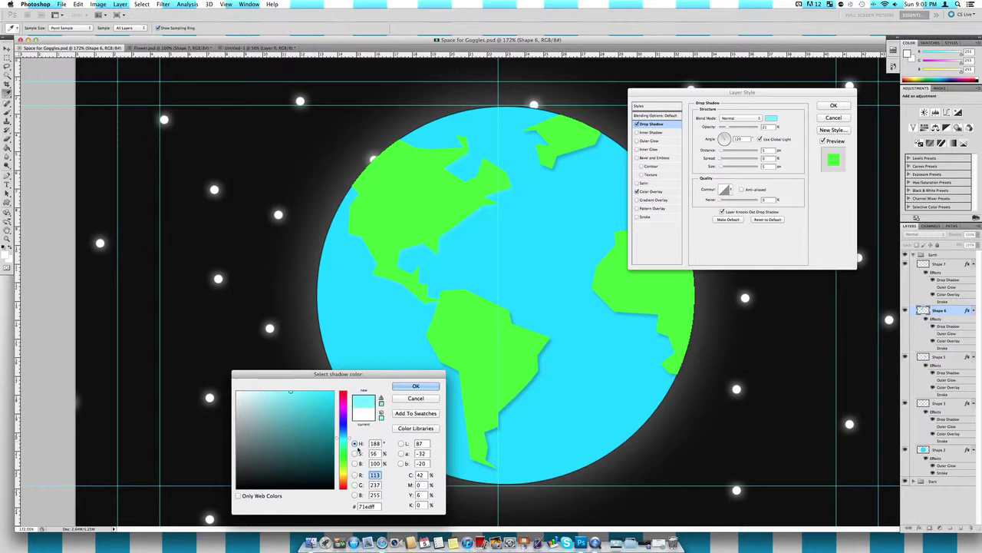
left_click(343, 455)
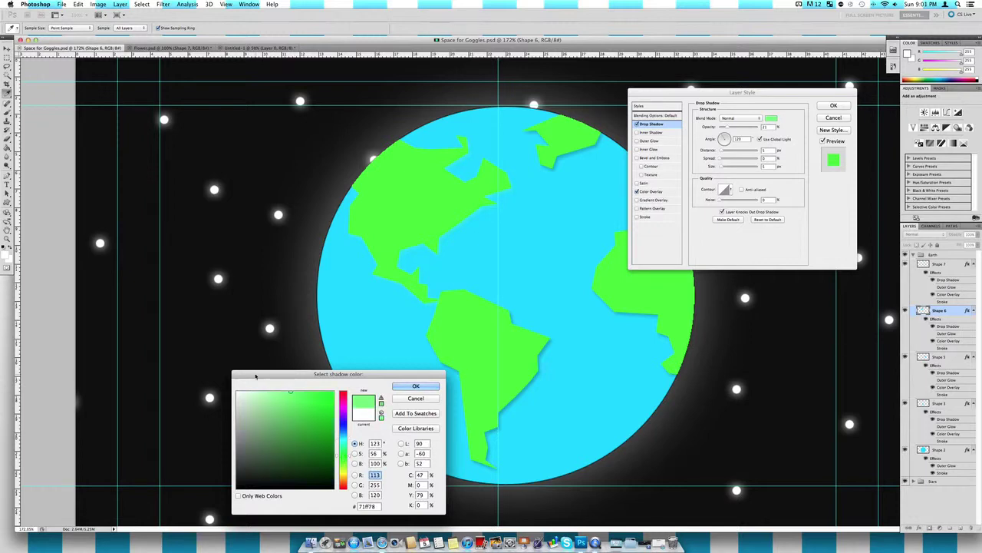
left_click(430, 385)
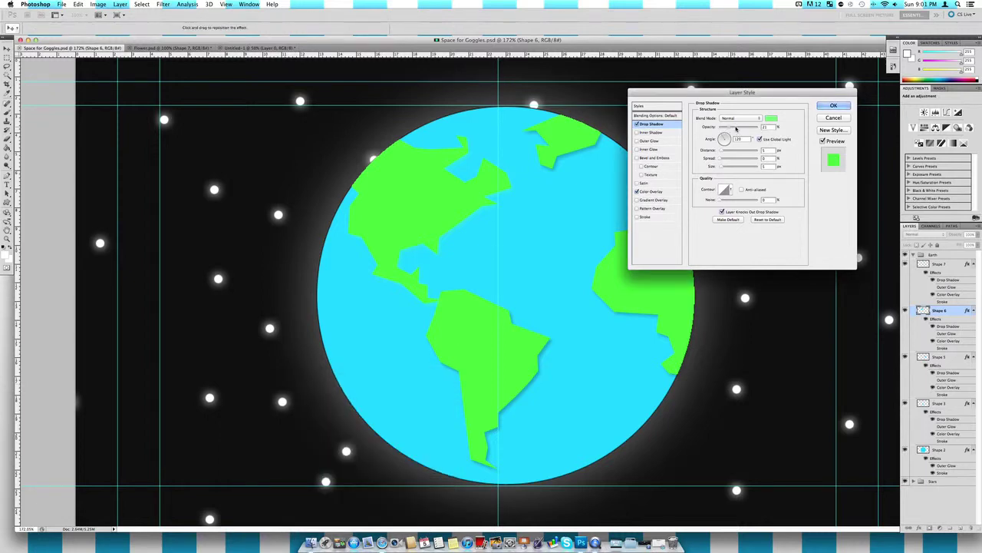
left_click_drag(737, 129, 758, 128)
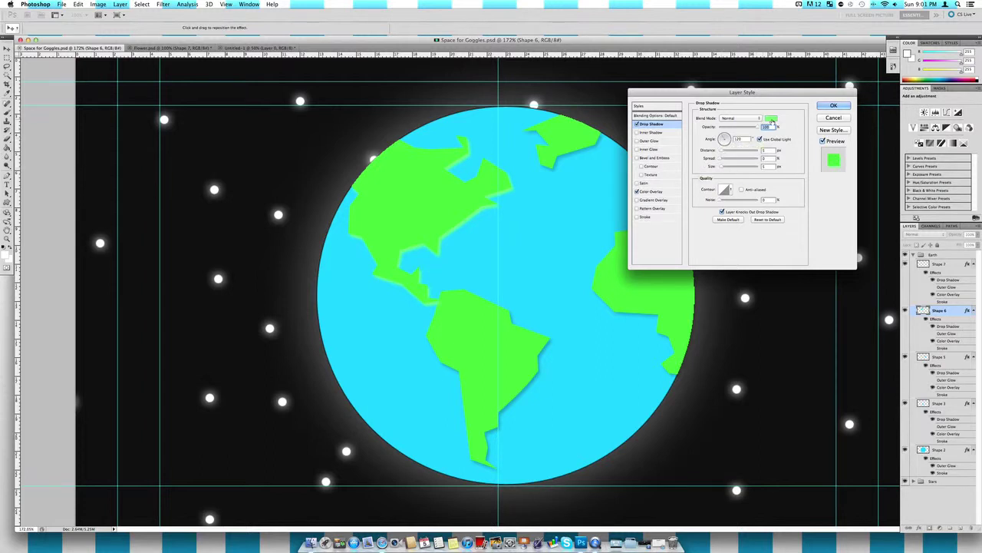
- Set Shape 6's drop shadow color to black and its opacity to 31%
left_click(770, 118)
left_click(238, 487)
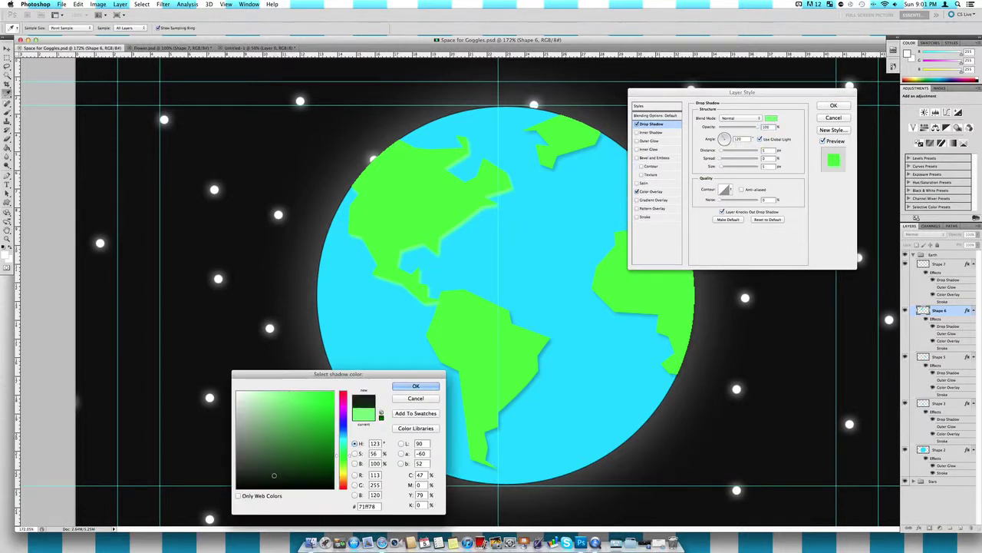
left_click(416, 385)
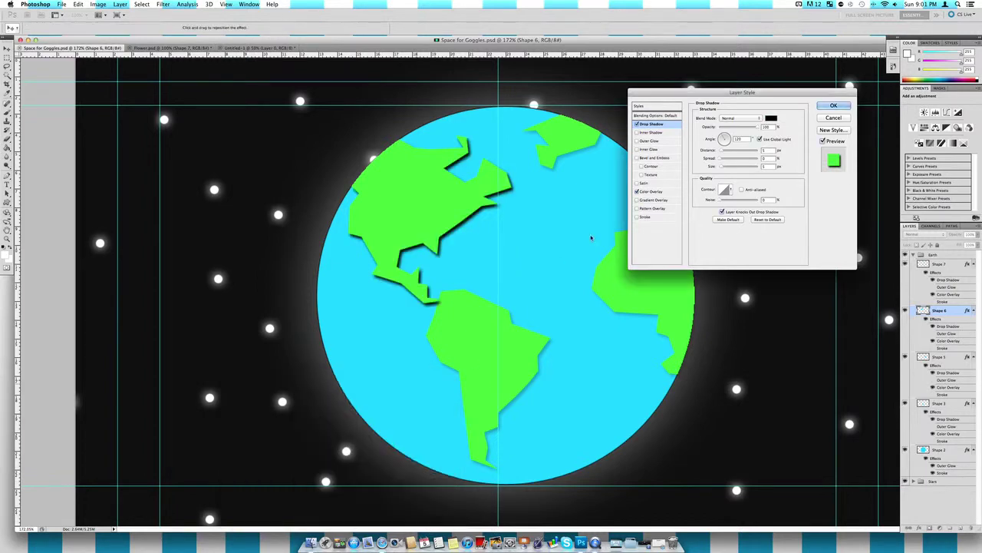
left_click(731, 128)
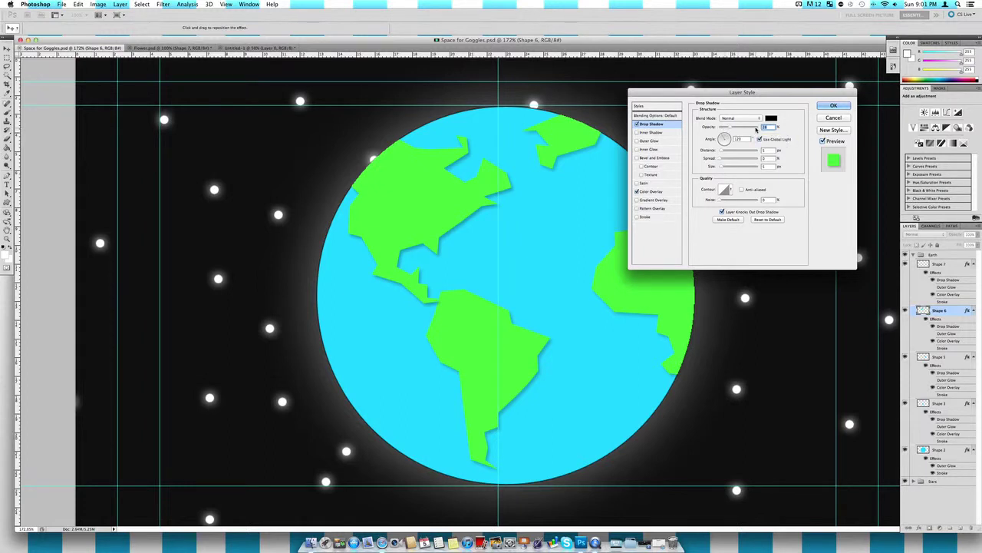
left_click_drag(711, 127, 731, 130)
- Try different light angles for Shape 6's drop shadow and set the angle to 127°
left_click_drag(724, 138, 725, 136)
key("Tab")
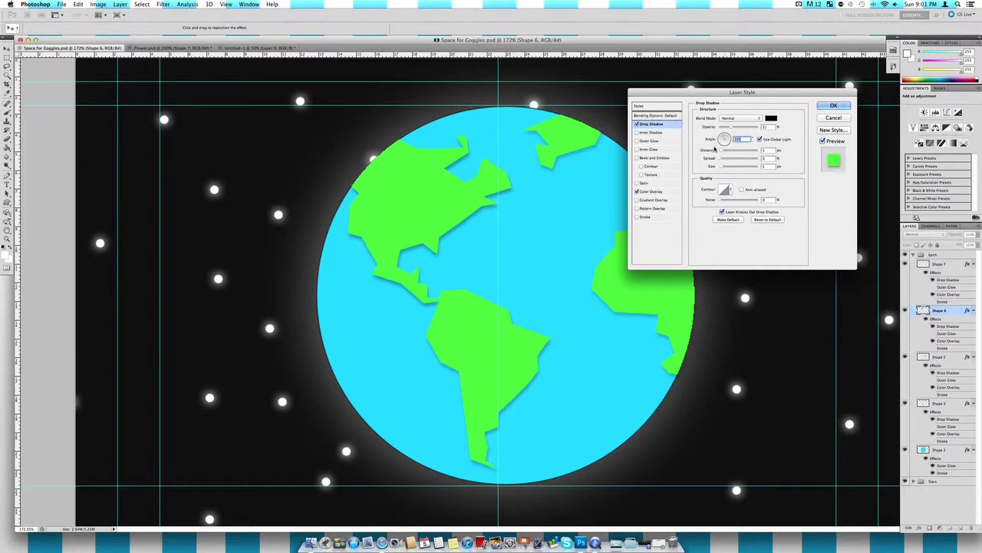
left_click_drag(721, 150, 726, 151)
left_click_drag(514, 265, 454, 181)
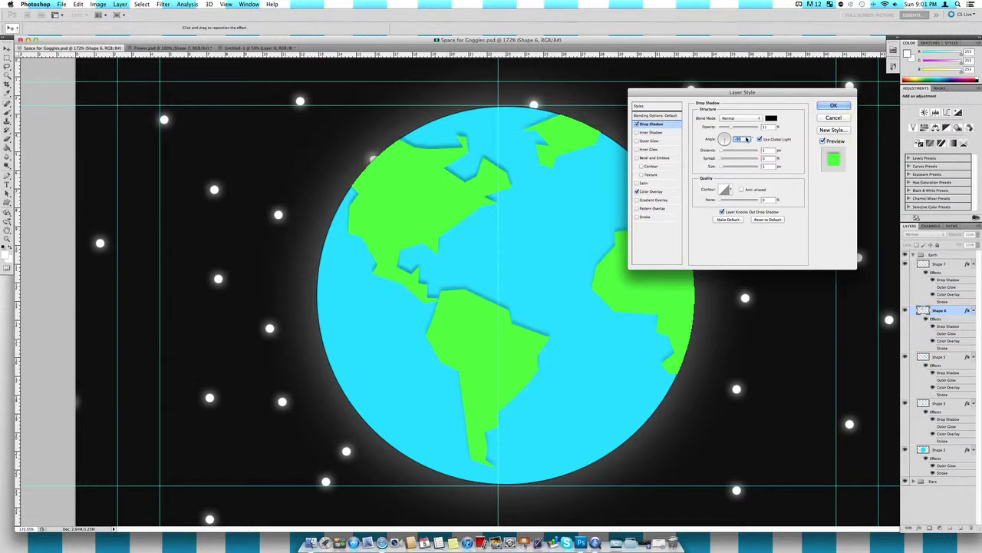
left_click(742, 141)
type("127")
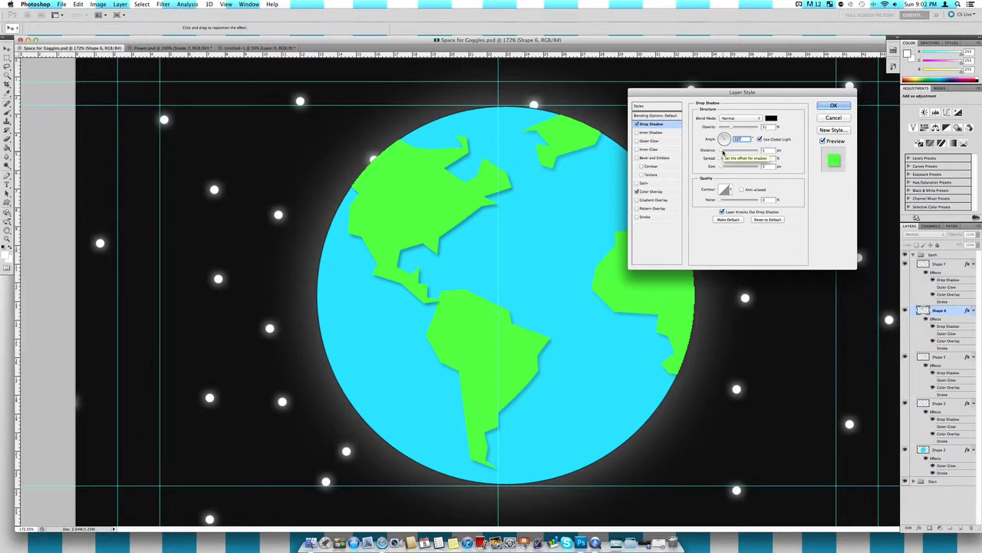
- Increase Shape 6's drop shadow to a distance of about 10 px, spread of about 16% and size of about 18 px
mouse_move(724, 152)
left_mouse_down()
mouse_move(738, 153)
mouse_move(726, 161)
mouse_move(745, 160)
mouse_move(729, 168)
left_mouse_up()
left_click_drag(728, 169, 719, 204)
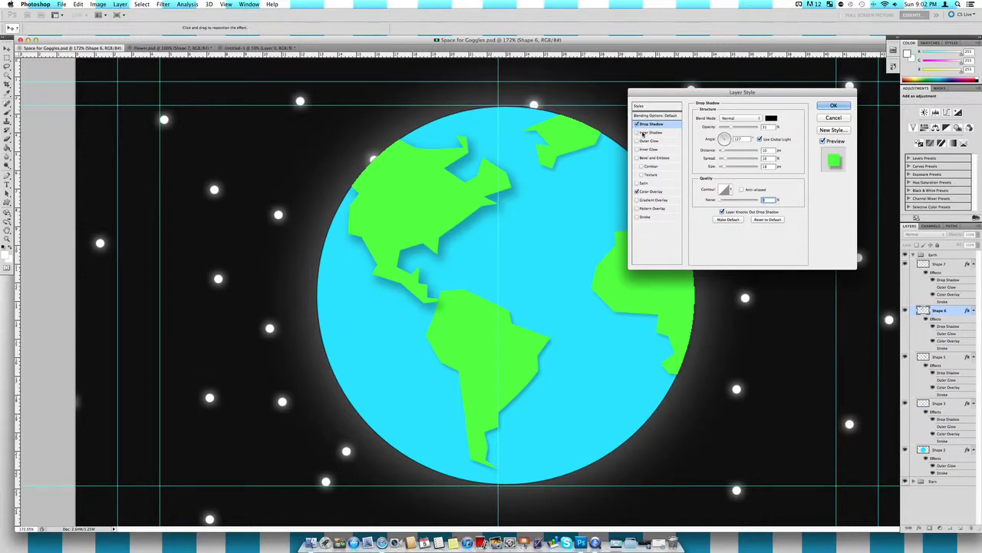
- Add an inner shadow to Shape 6 with 31% opacity, a distance of about 13 px and a size of about 21 px
left_click(642, 133)
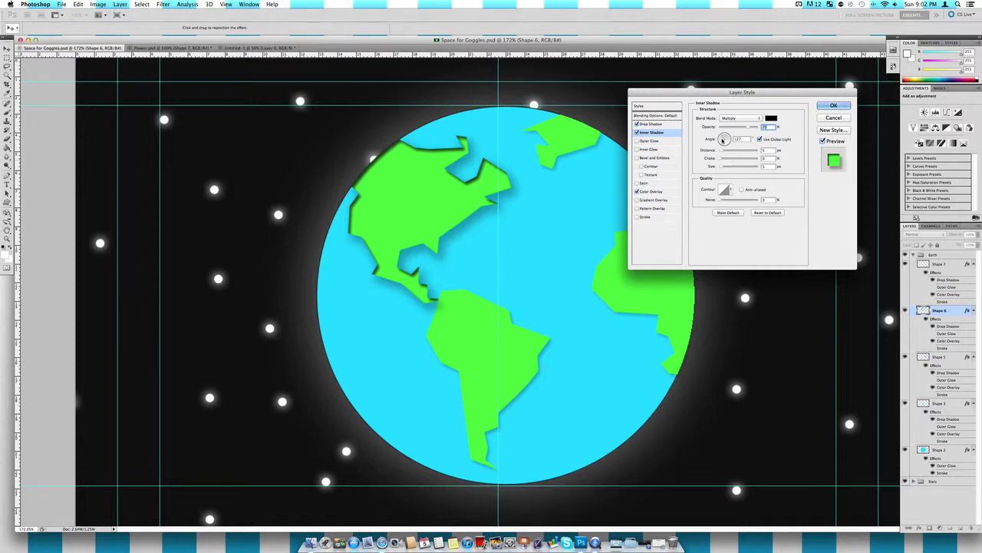
left_click_drag(739, 129, 731, 131)
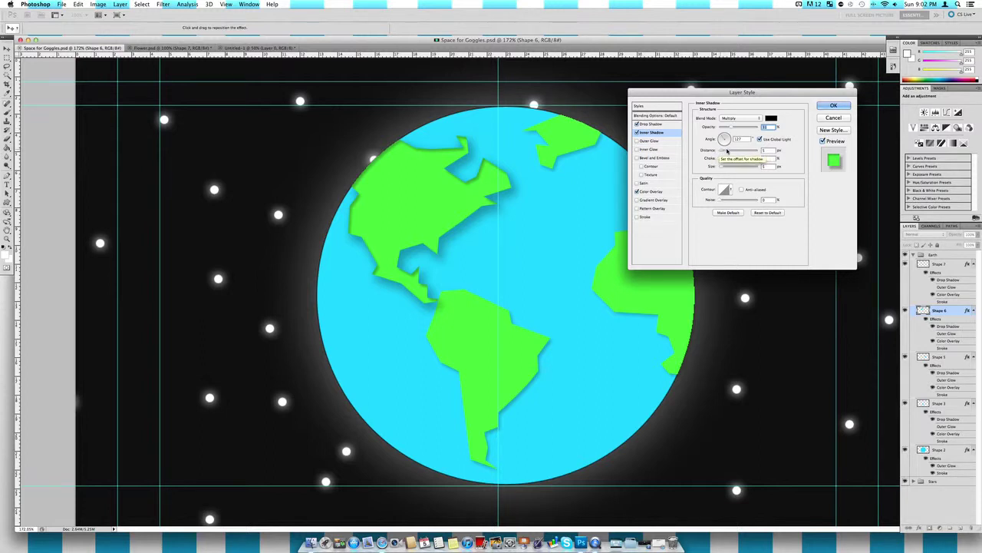
left_click_drag(727, 150, 689, 165)
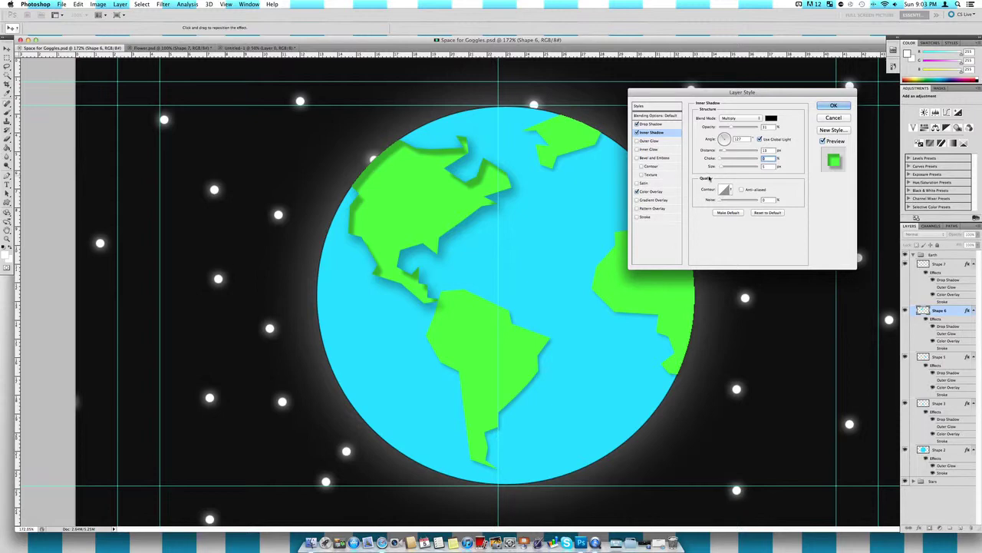
left_click_drag(721, 167, 726, 167)
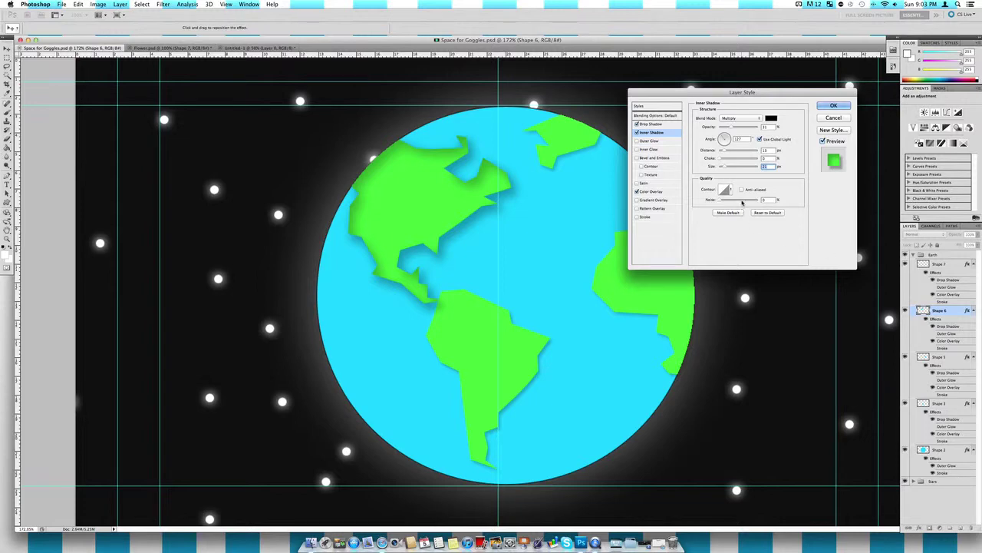
left_click_drag(744, 201, 691, 201)
- Disable Shape 6's inner shadow and drop shadow, and enable the Outer Glow effect
left_click(637, 133)
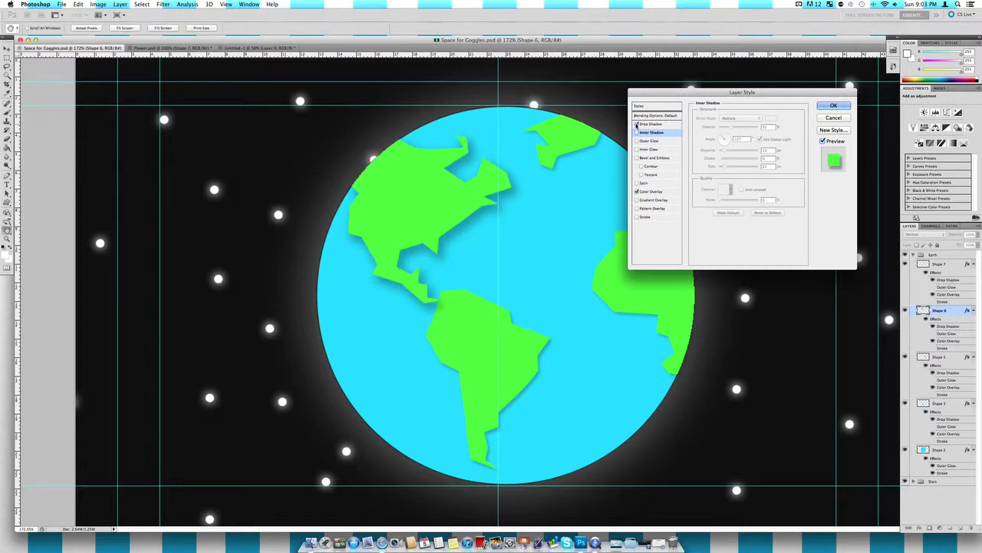
left_click(636, 125)
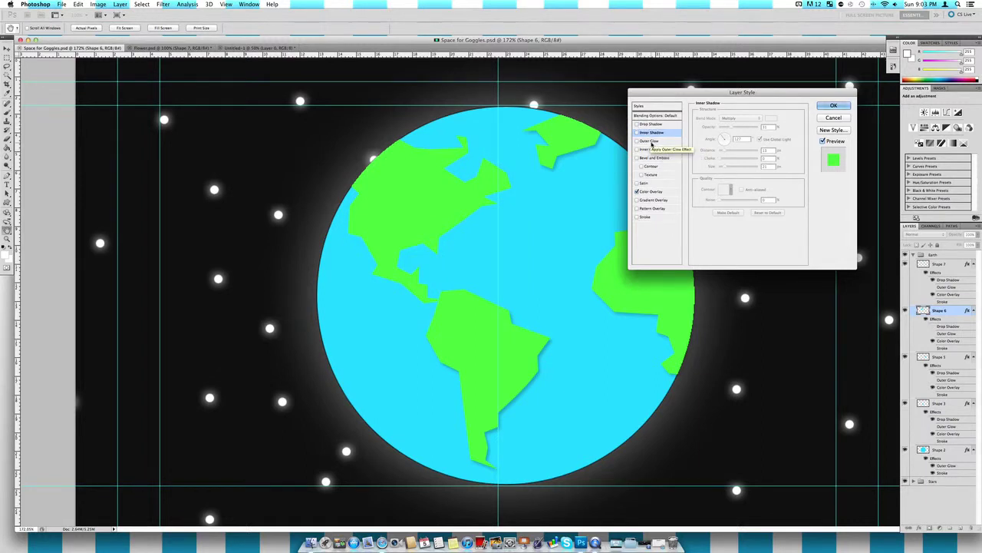
left_click(650, 142)
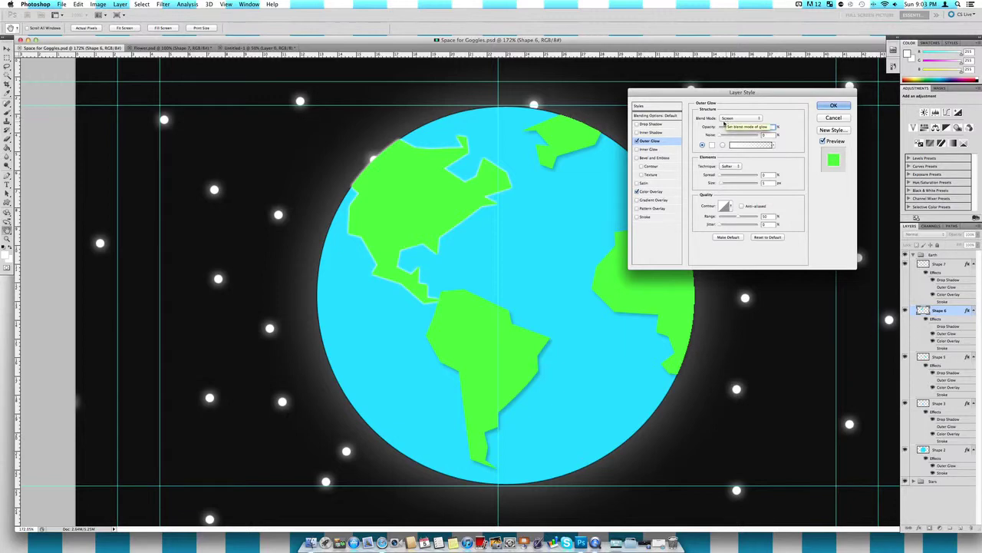
- Set Shape 6's outer glow to black with the Normal blend mode and about 30% opacity
left_click(713, 145)
left_click(247, 486)
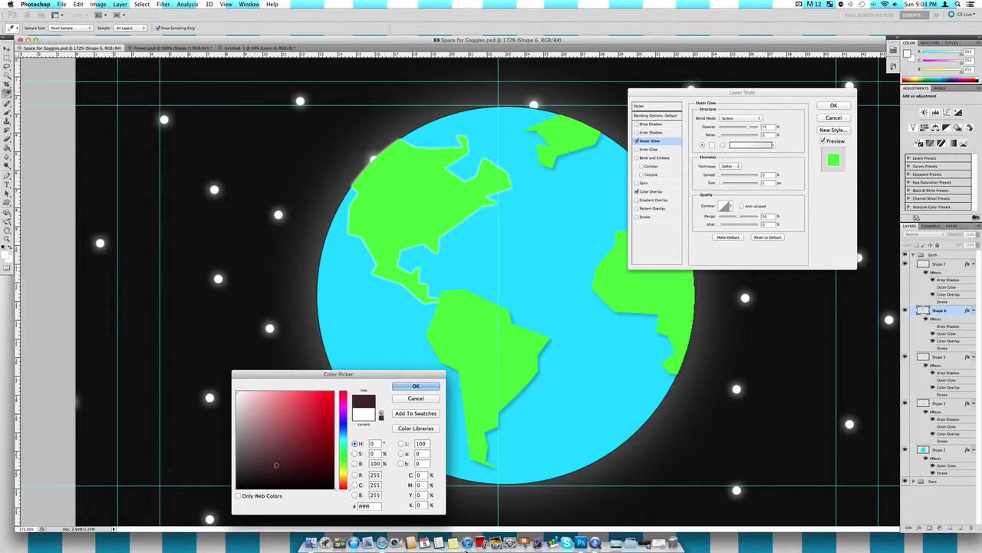
left_click(416, 386)
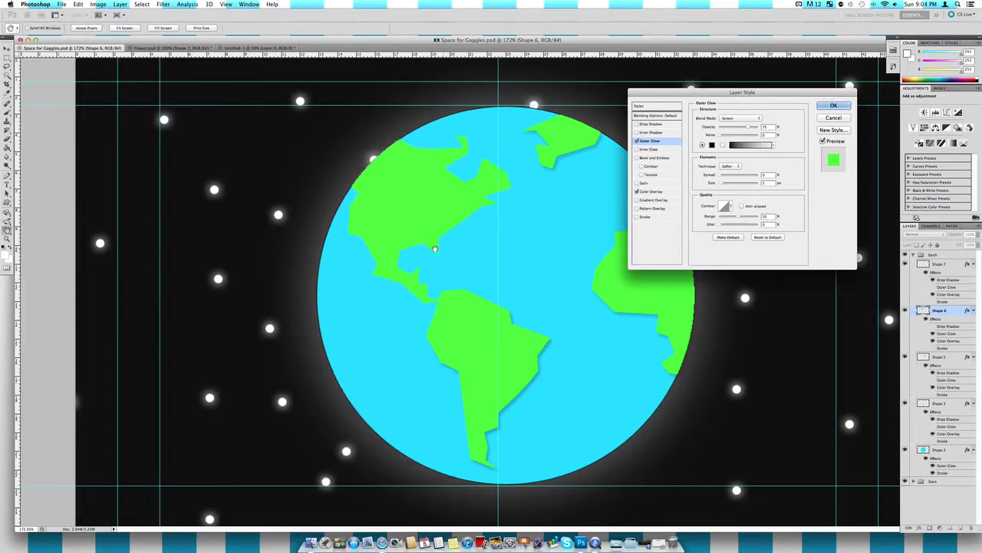
left_click(722, 117)
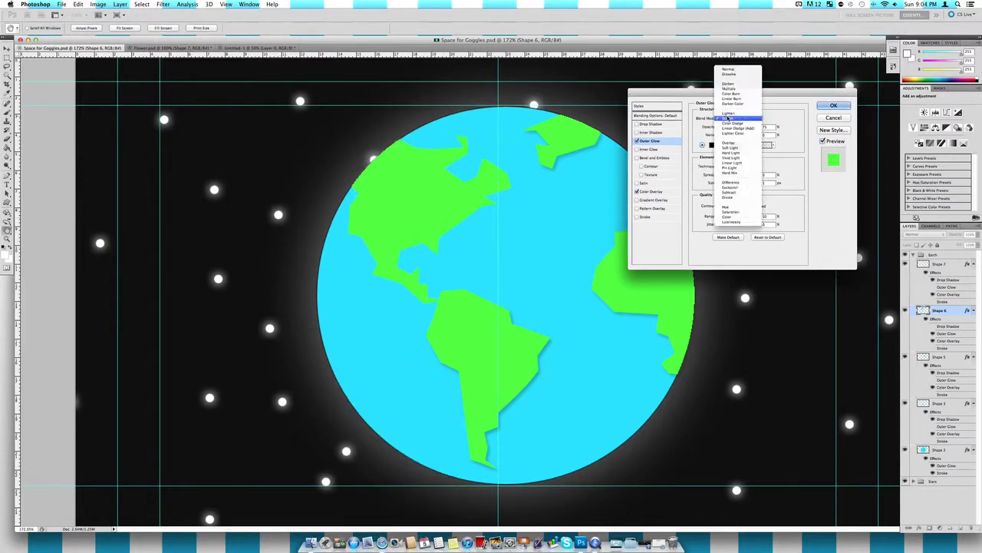
key("Escape")
key("shift+alt+n")
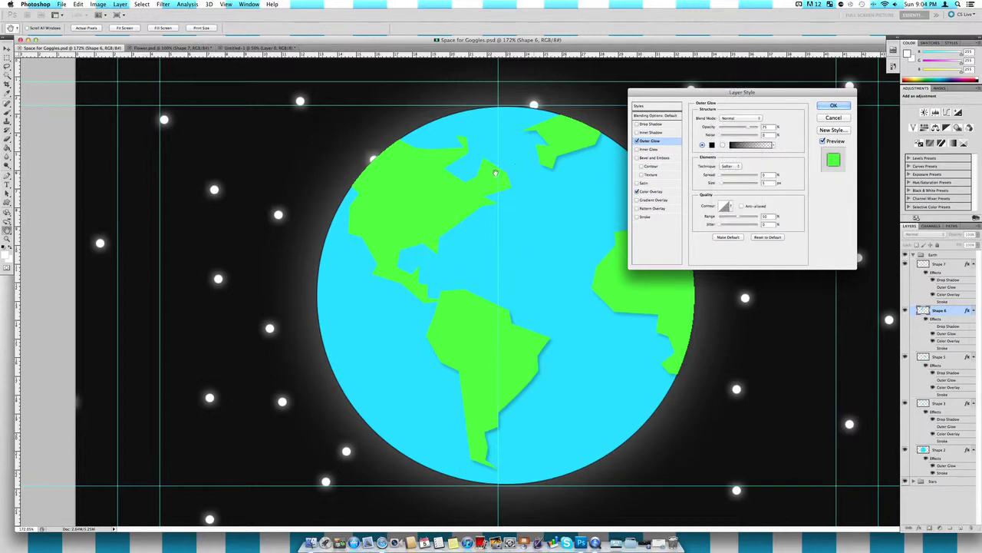
left_click(730, 128)
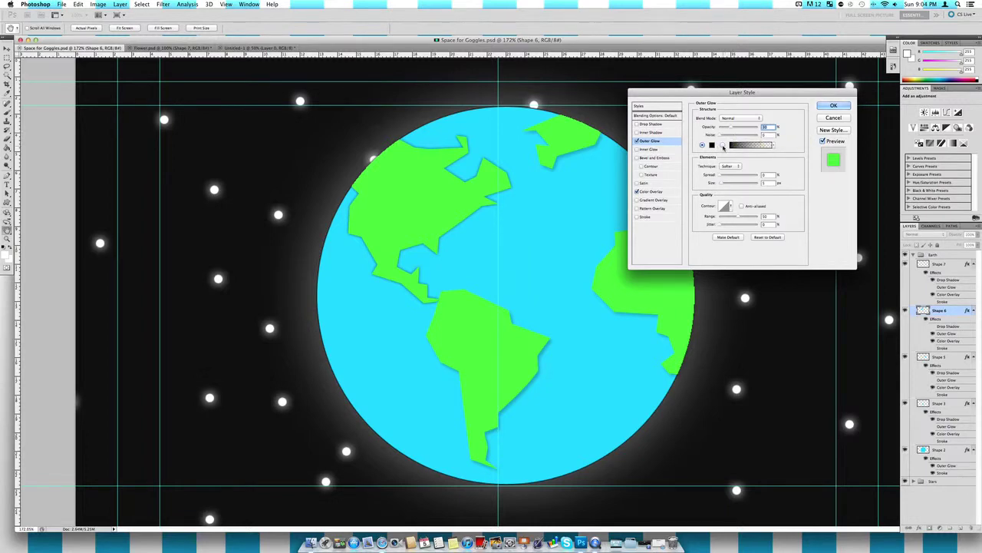
- Try the Precise technique on Shape 6's outer glow, then return the technique to Softer
left_click(723, 145)
left_click(702, 145)
left_click(729, 165)
left_click(729, 166)
left_click_drag(729, 165, 731, 174)
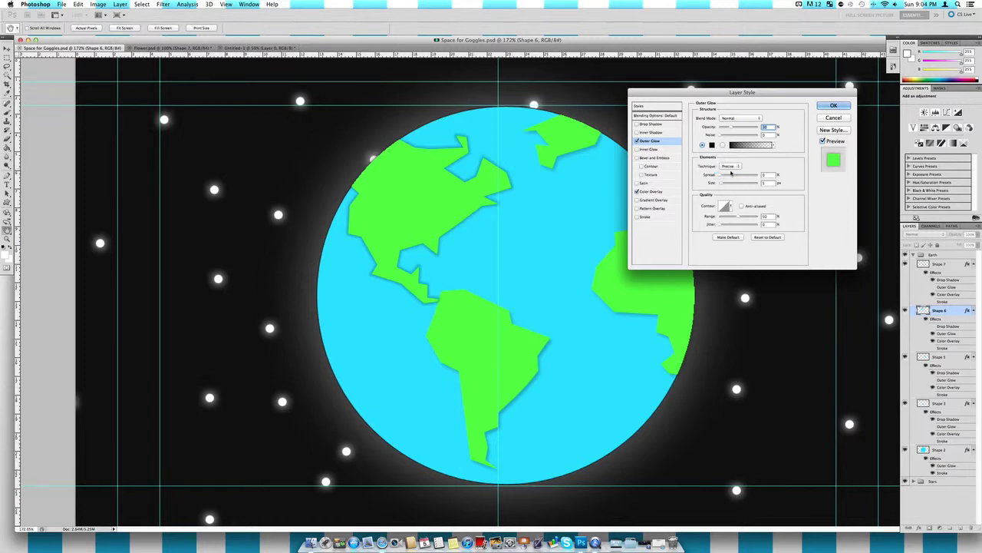
left_click(726, 165)
left_click(727, 158)
- Try very high and very low ranges for Shape 6's outer glow, set the range to 55% and add some jitter
left_click_drag(738, 218, 776, 218)
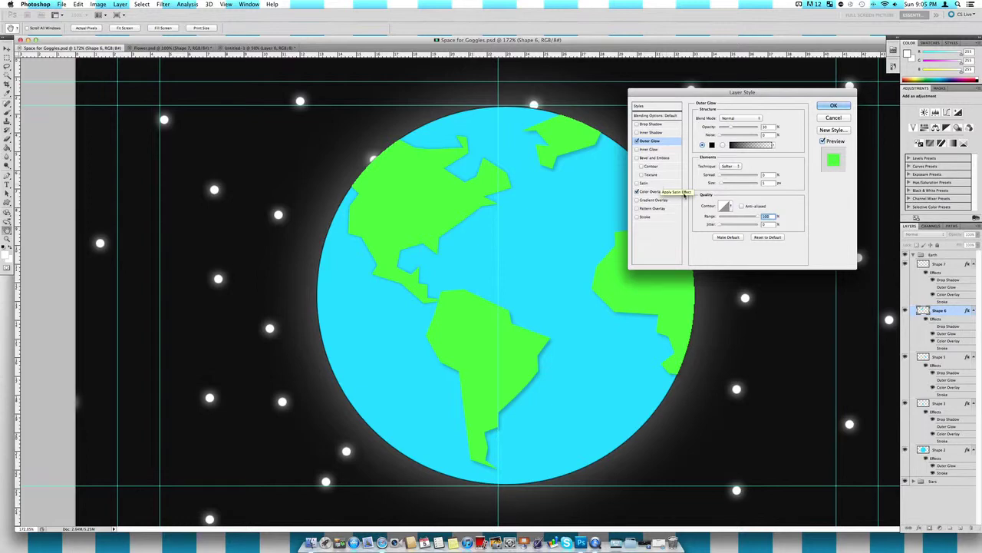
left_click(717, 218)
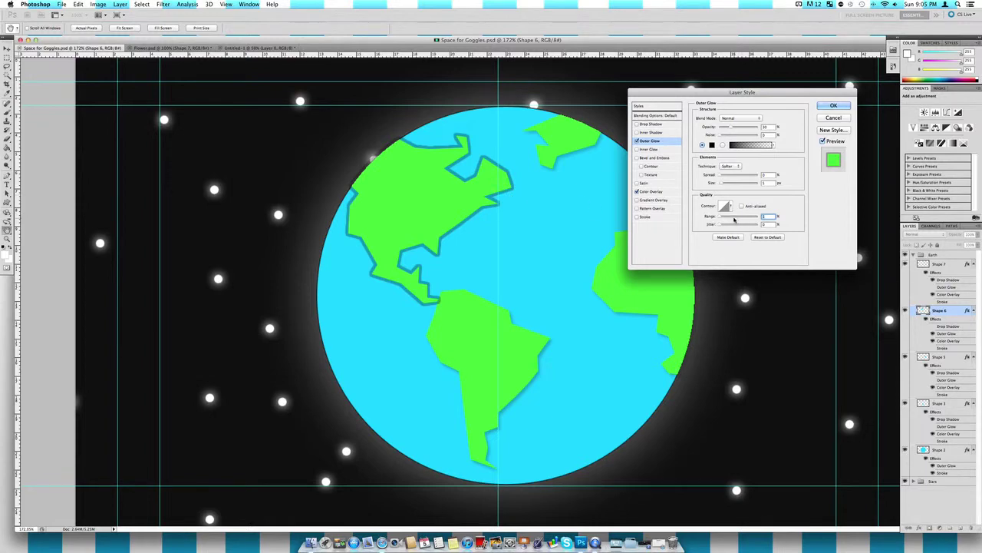
left_click(734, 219)
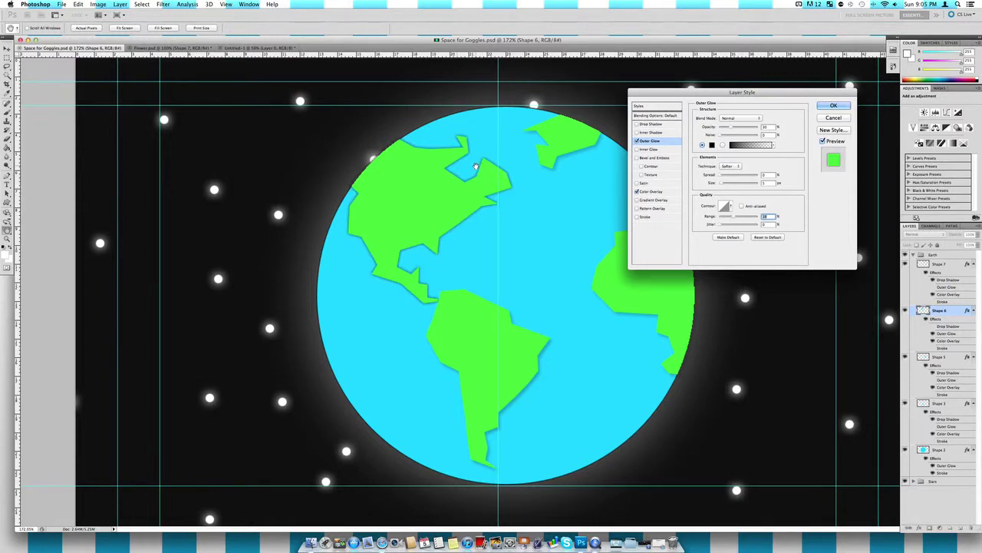
mouse_move(742, 221)
left_mouse_down()
mouse_move(772, 217)
mouse_move(741, 220)
left_mouse_up()
type("55")
key("Tab")
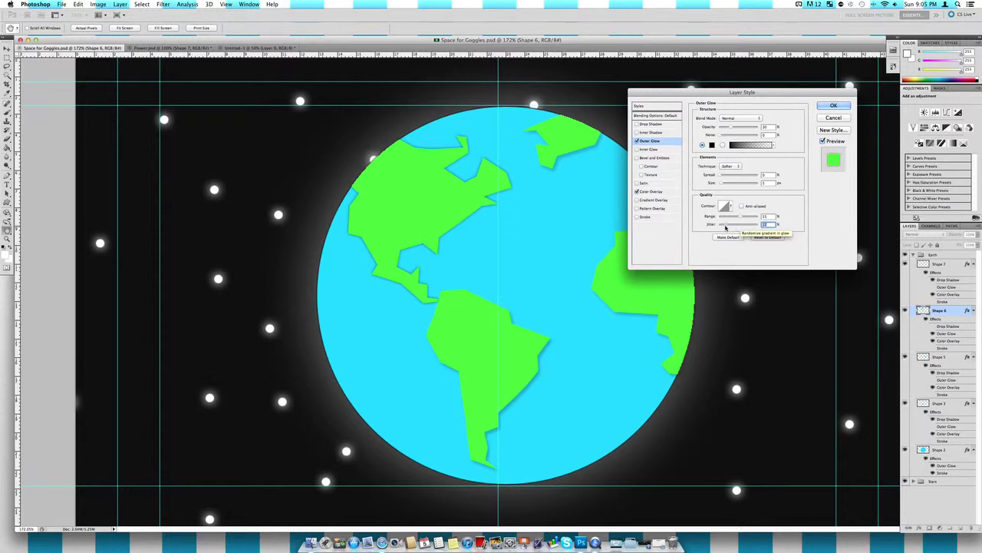
- Disable Shape 6's outer glow and briefly preview the Inner Glow effect, leaving it turned off
left_click(637, 142)
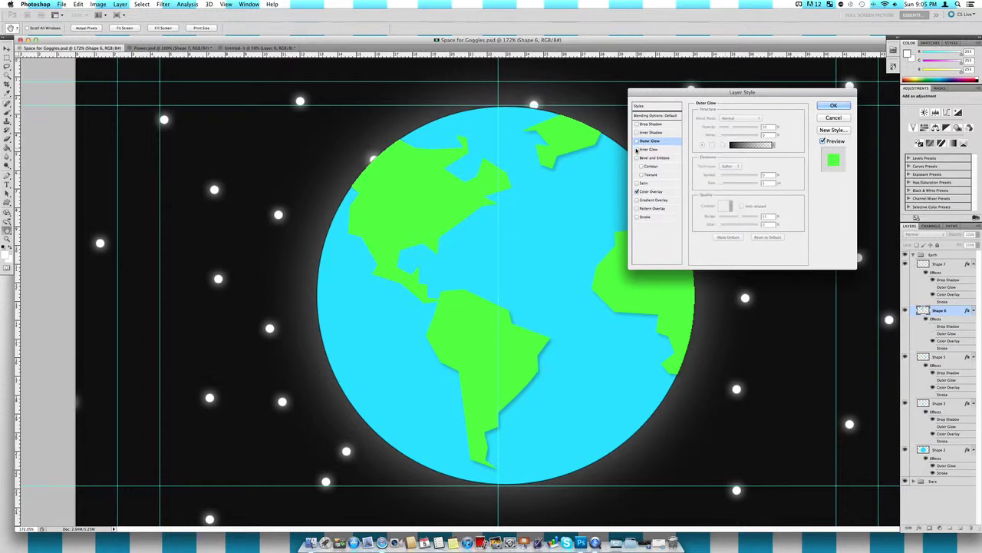
left_click(637, 149)
left_click(668, 149)
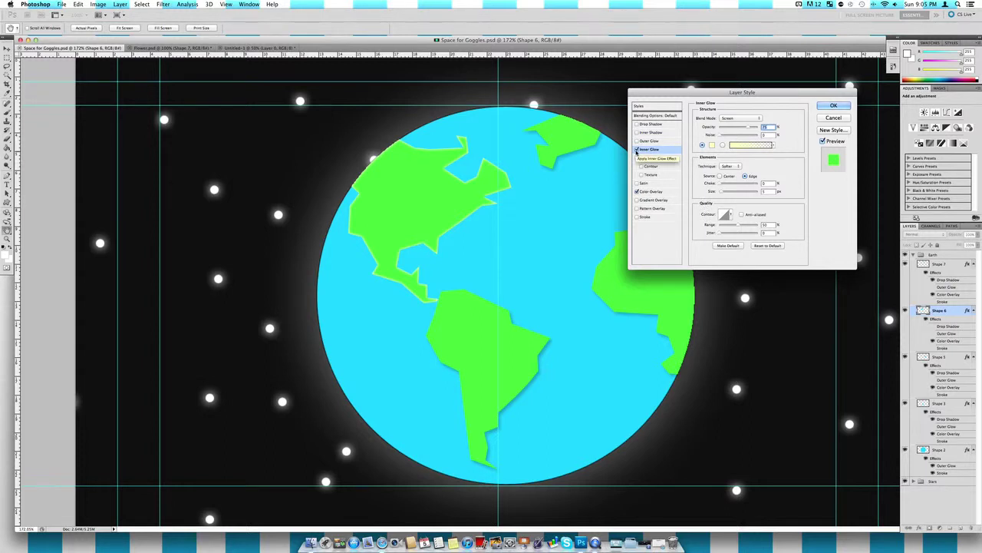
left_click(636, 150)
- Enable Bevel and Emboss on Shape 6, try the Pillow Emboss and Stroke Emboss styles, and set the style to Emboss
left_click(637, 157)
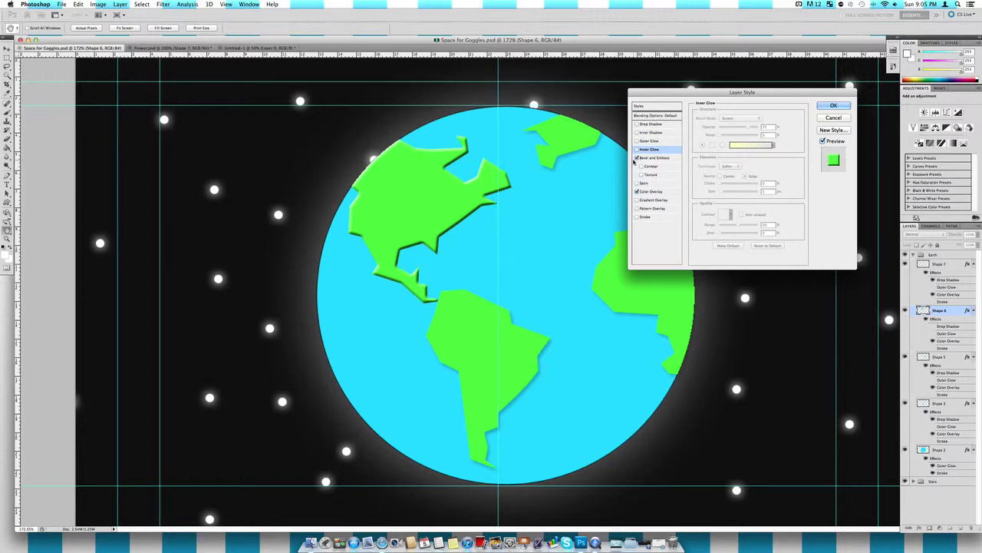
left_click(657, 159)
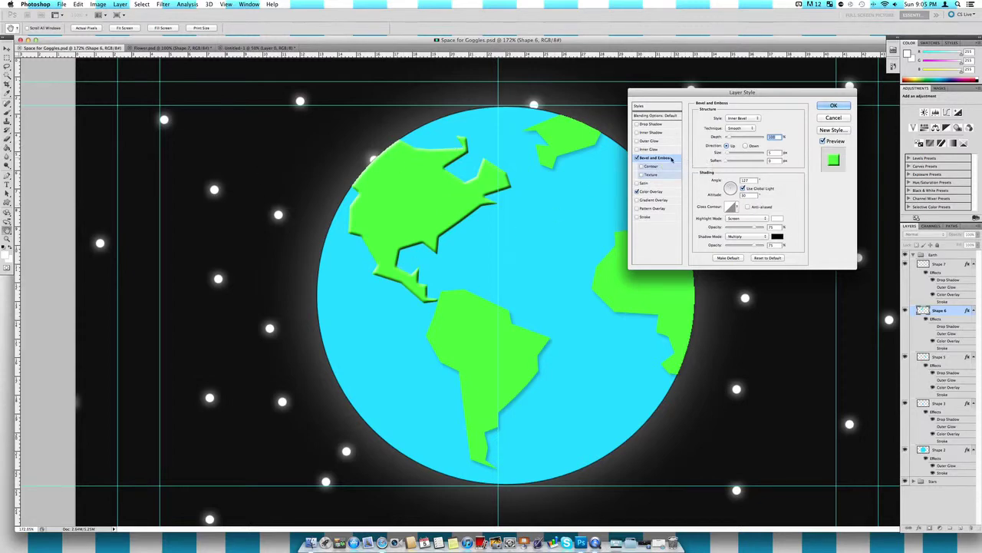
left_click(740, 119)
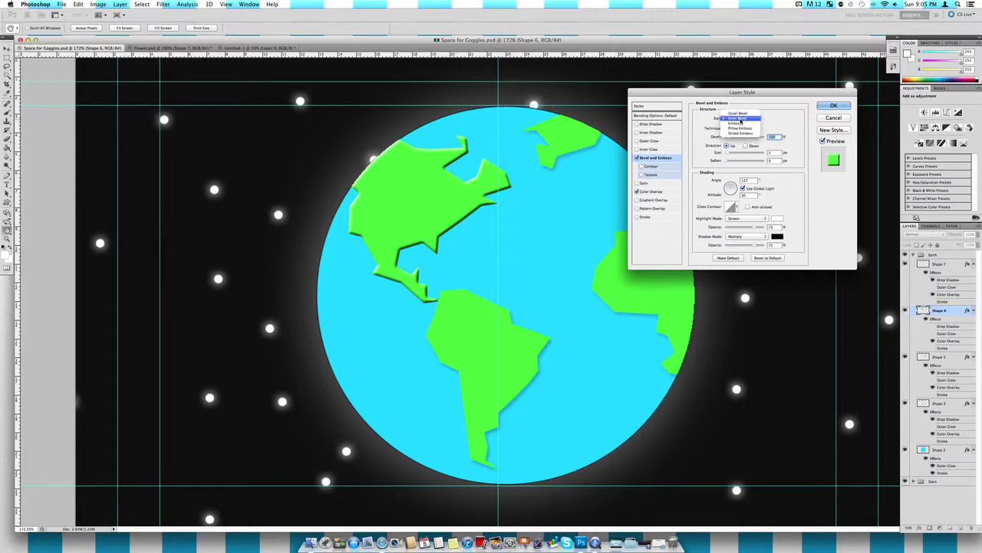
left_click(743, 124)
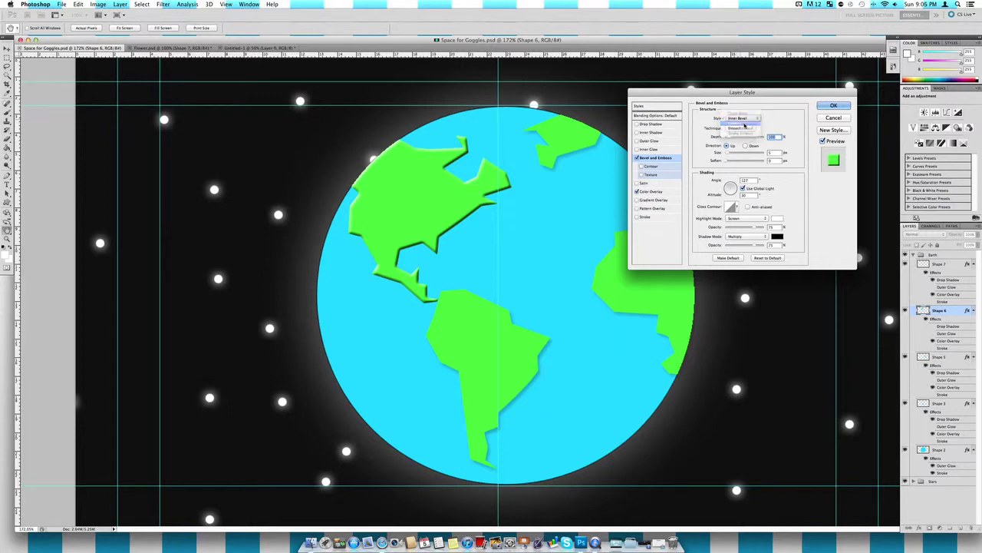
left_click(743, 123)
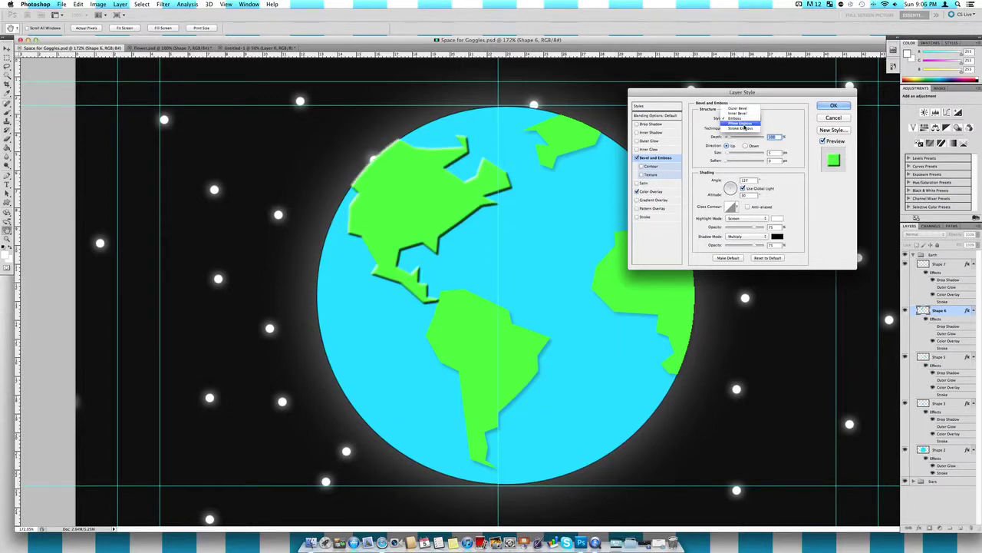
left_click(743, 123)
left_click(746, 119)
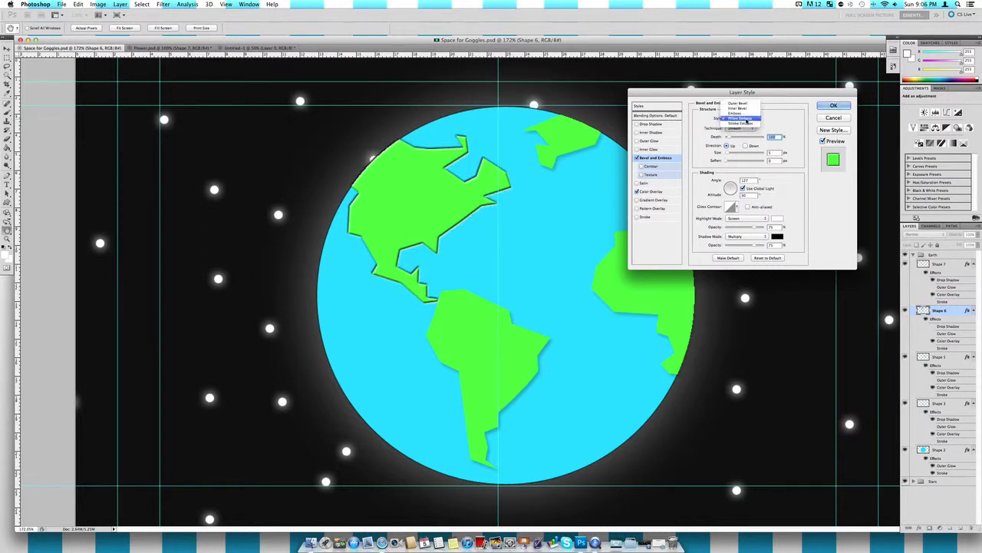
left_click(743, 126)
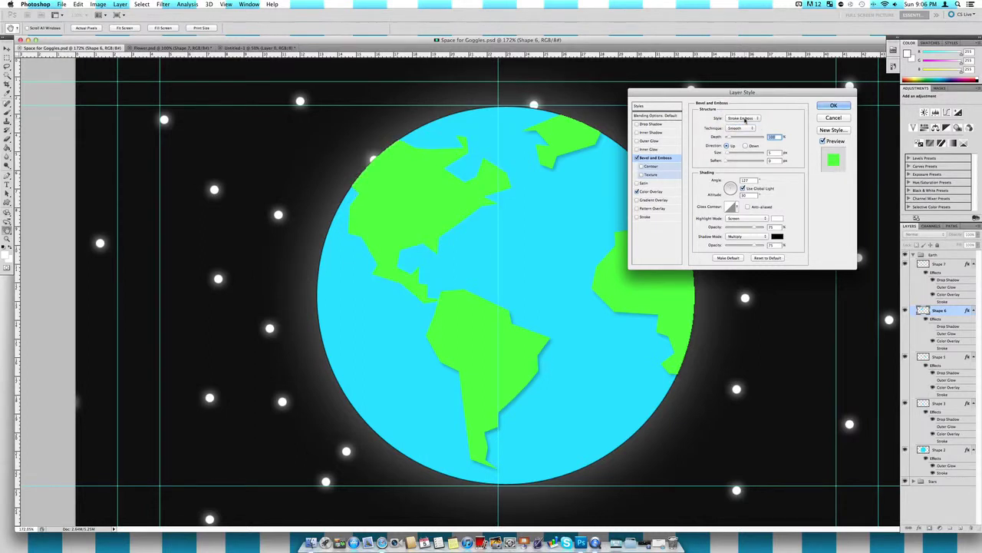
left_click(744, 120)
left_click(745, 112)
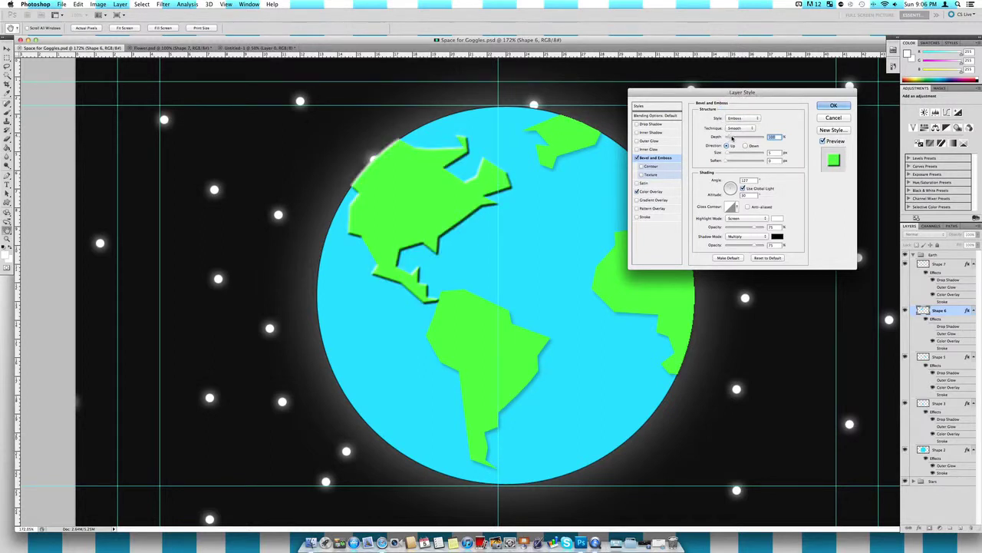
- Set Shape 6's emboss to 101% depth, Down direction, 4 px size and 2 px soften, with a -68° light angle and 5° altitude
left_click_drag(732, 137, 731, 136)
left_click(745, 146)
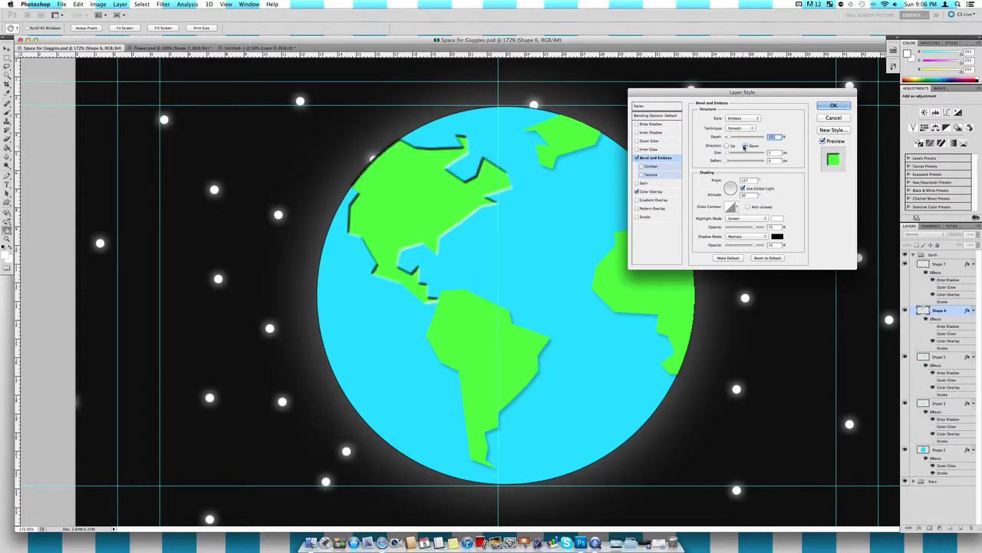
left_click(731, 153)
left_click_drag(732, 153, 739, 161)
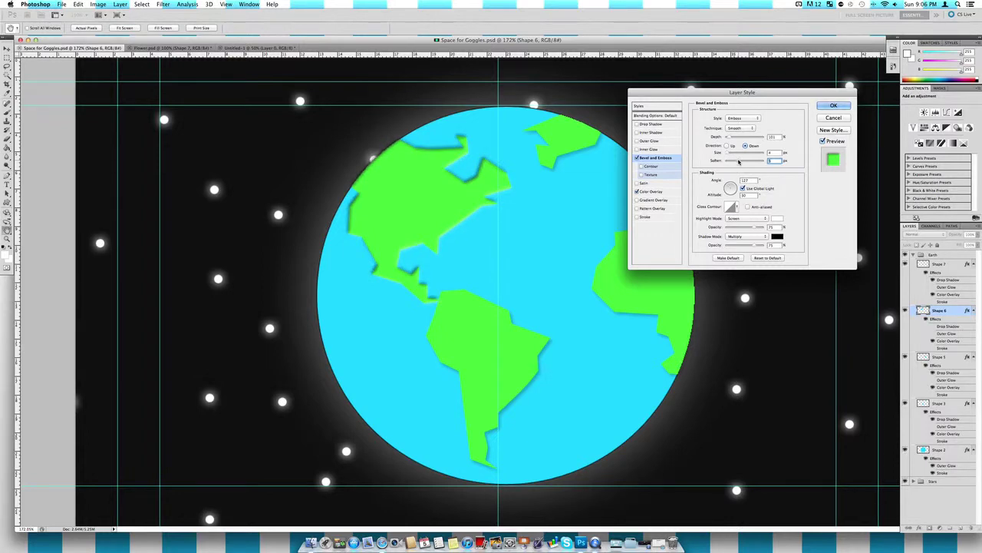
left_click_drag(739, 162, 736, 205)
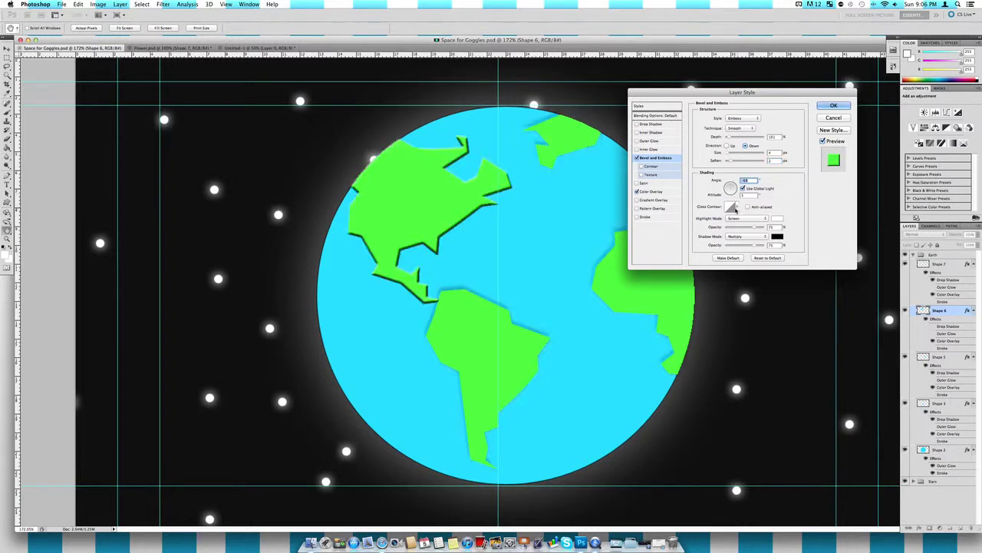
- Try a multi-peaked gloss contour on Shape 6's emboss and restore the linear contour
left_click(736, 207)
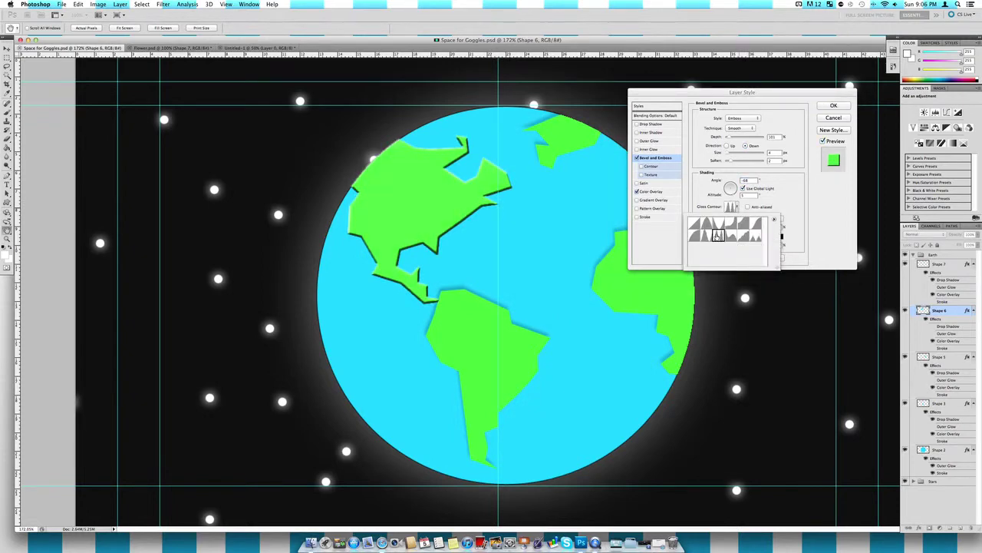
left_click(694, 223)
left_click(704, 208)
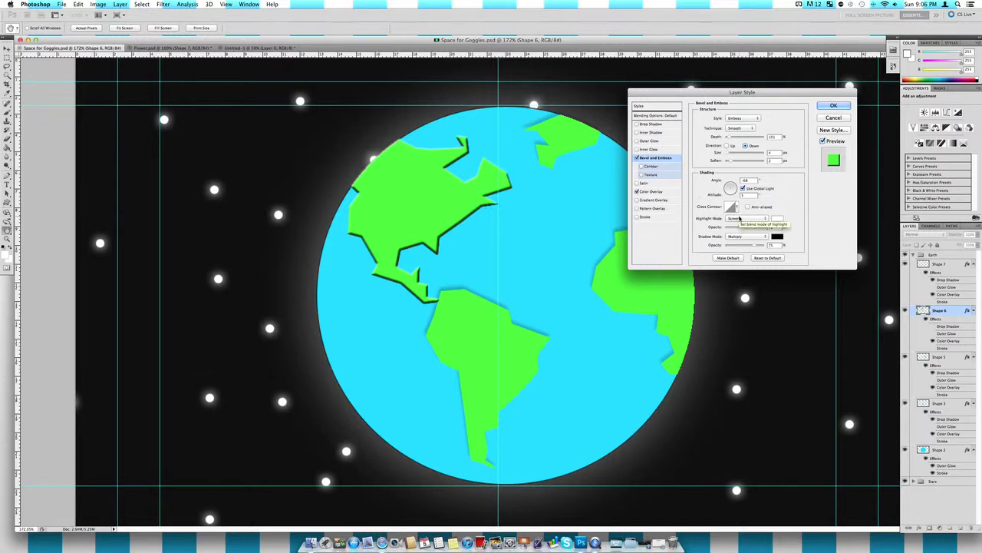
- Set the highlight of Shape 6's emboss to the Normal blend mode with a red color
left_click(738, 220)
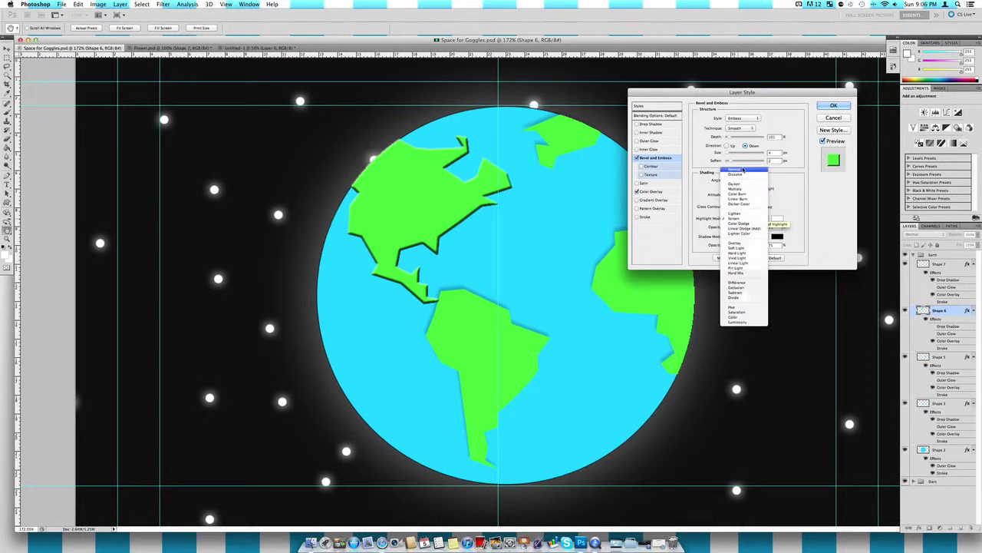
key("Escape")
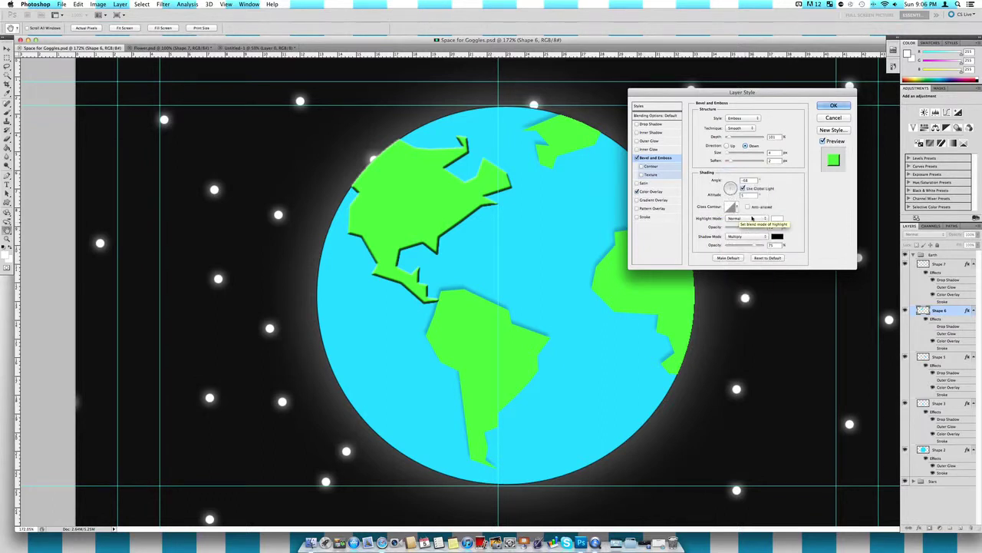
left_click(777, 219)
left_click(333, 392)
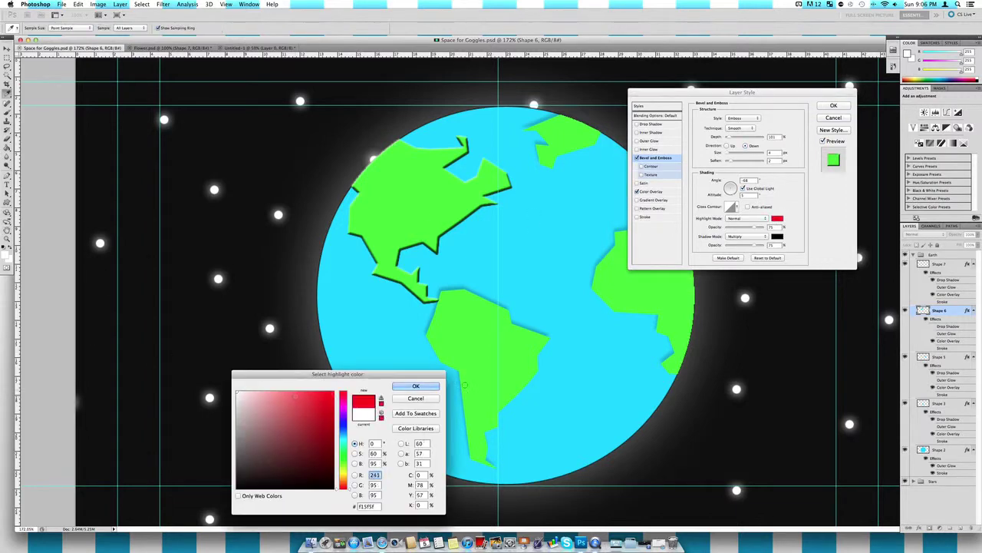
left_click(415, 386)
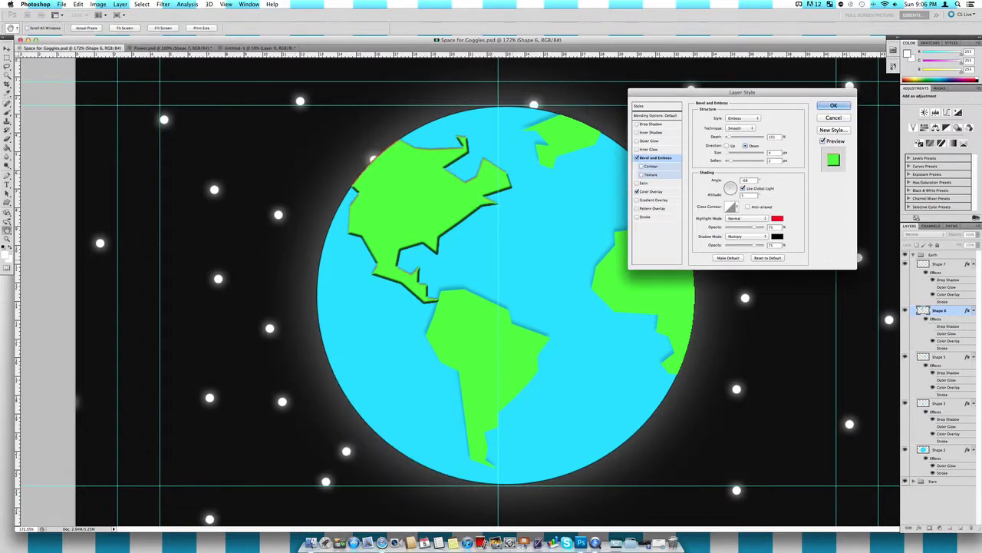
- Change the shadow color of Shape 6's emboss to dark blue
left_click(777, 237)
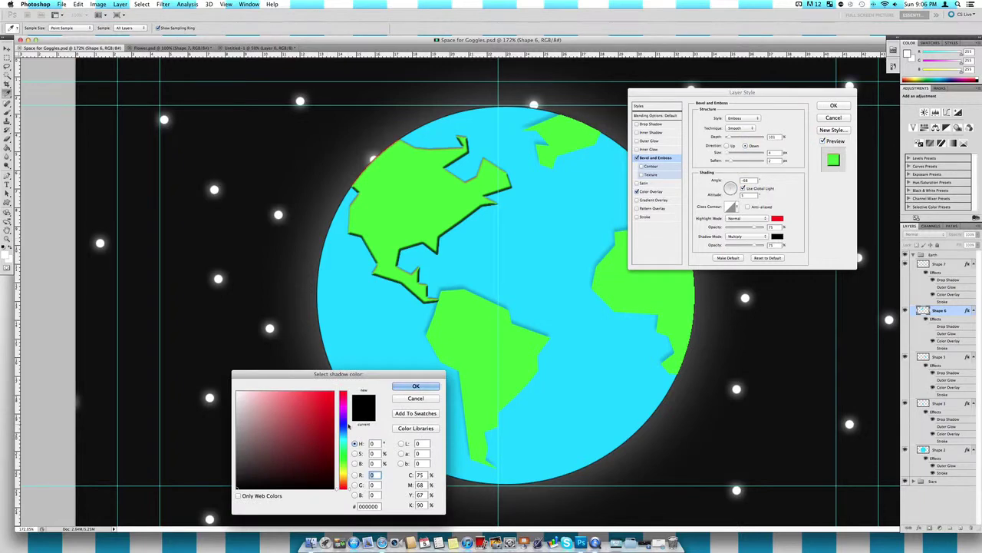
left_click(343, 421)
left_click(304, 434)
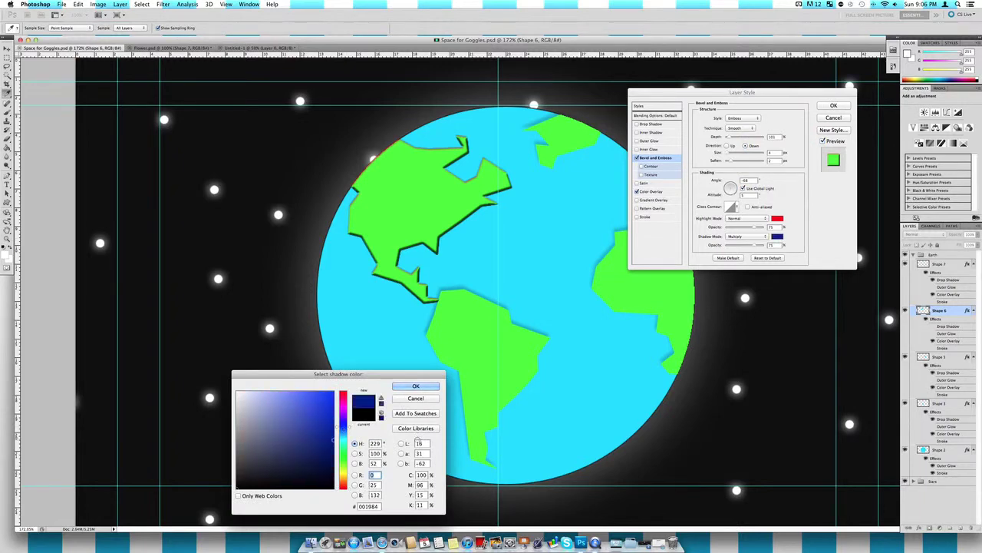
left_click(416, 387)
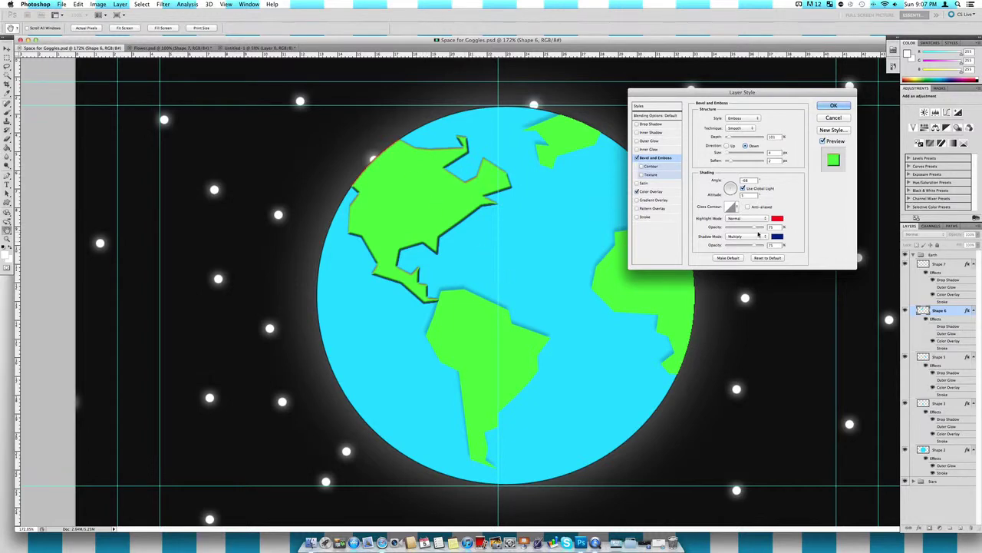
- Disable Shape 6's Bevel and Emboss, try the Satin effect at about 44% opacity, and turn Satin off
left_click(636, 158)
left_click(636, 183)
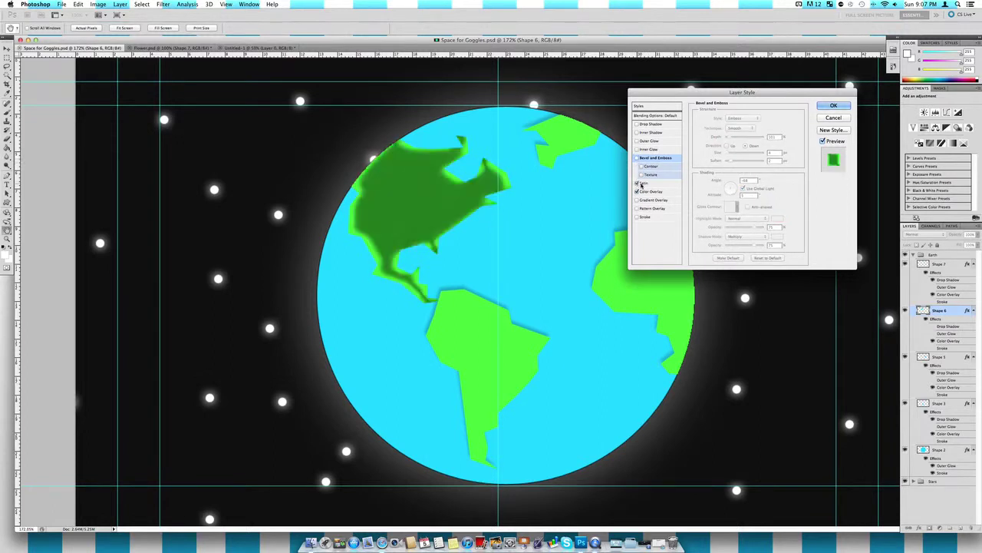
left_click(652, 184)
mouse_move(756, 127)
left_mouse_down()
mouse_move(725, 130)
mouse_move(736, 131)
left_mouse_up()
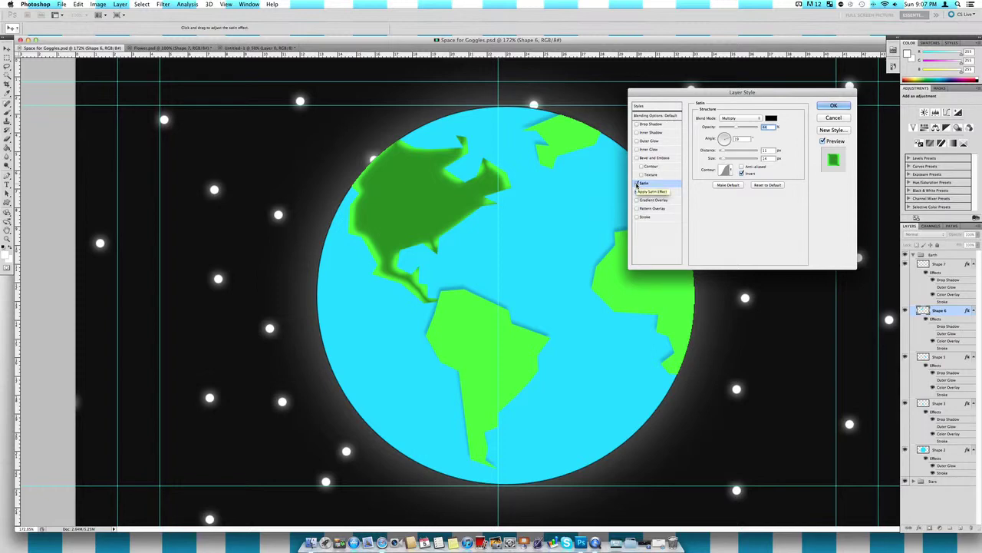
left_click(636, 183)
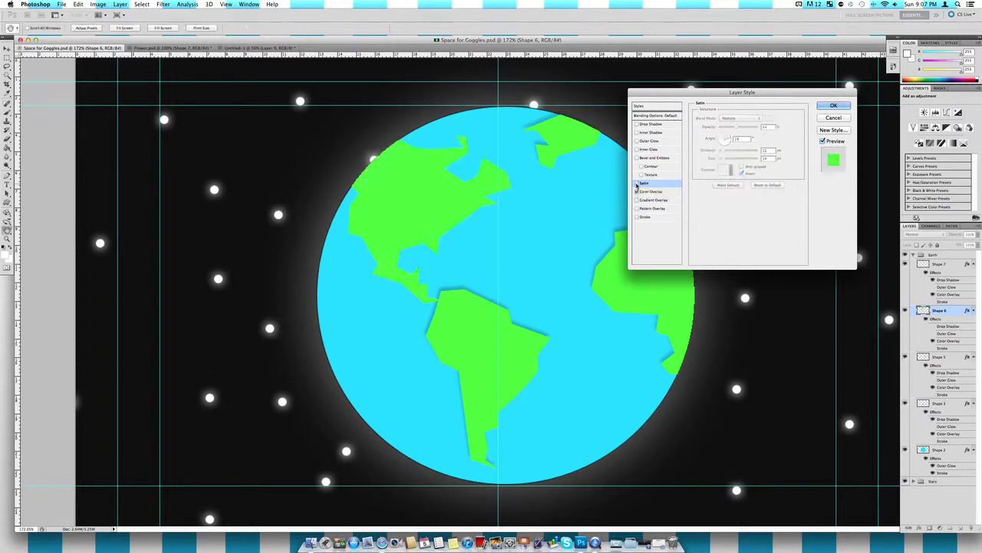
- Try other fill colors for Shape 6's Color Overlay and discard the color change
left_click(652, 192)
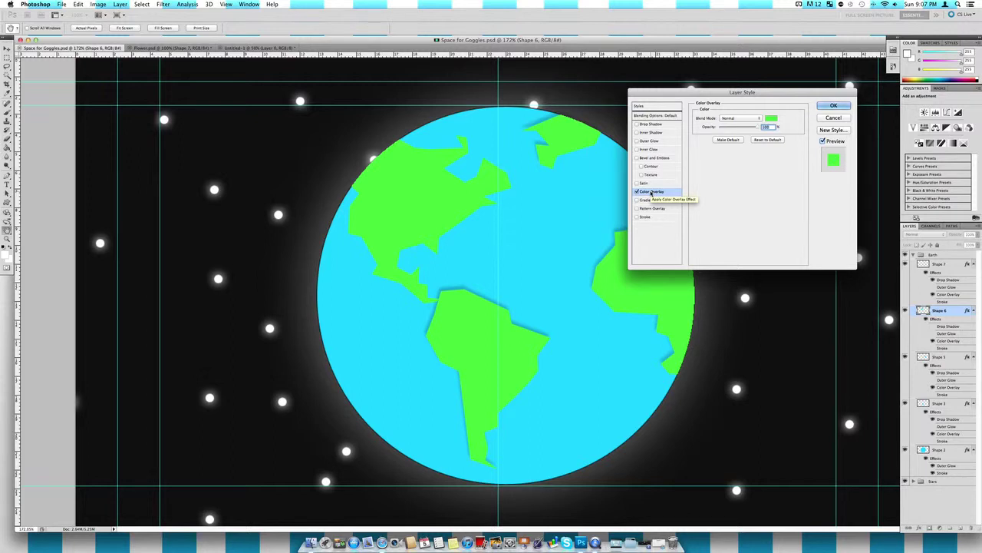
left_click(770, 119)
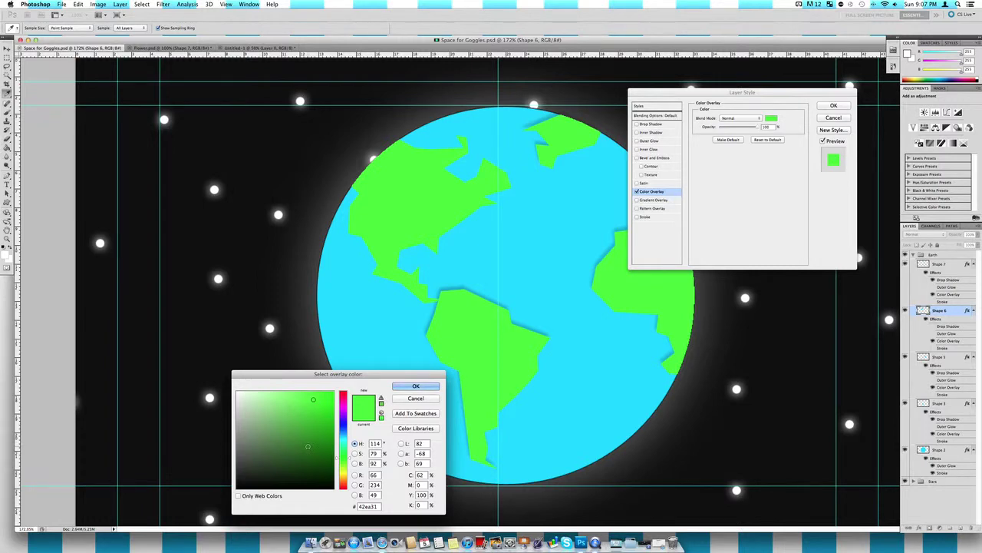
left_click(310, 391)
left_click(237, 392)
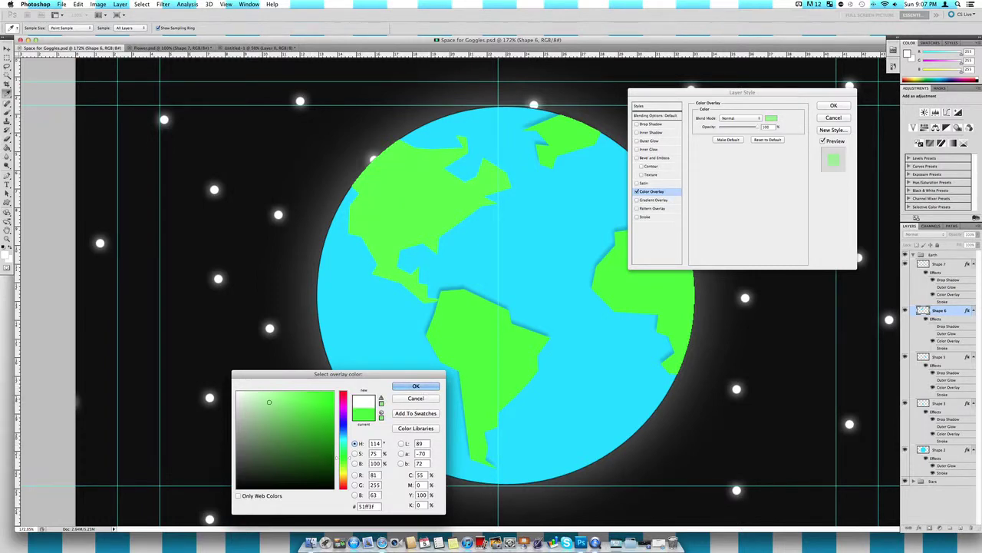
left_click(429, 401)
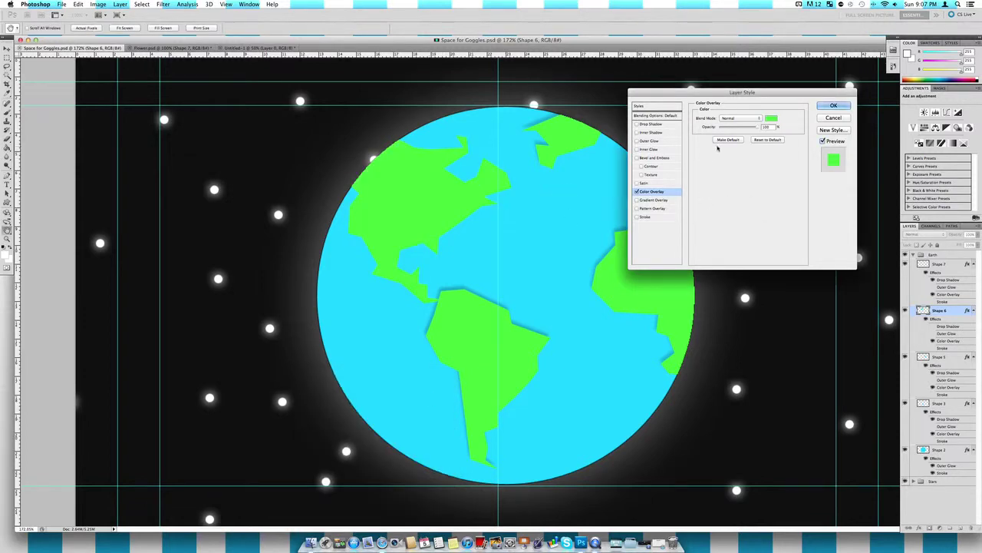
- Enable Shape 6's Outer Glow and replace its Color Overlay with a Gradient Overlay
left_click(650, 140)
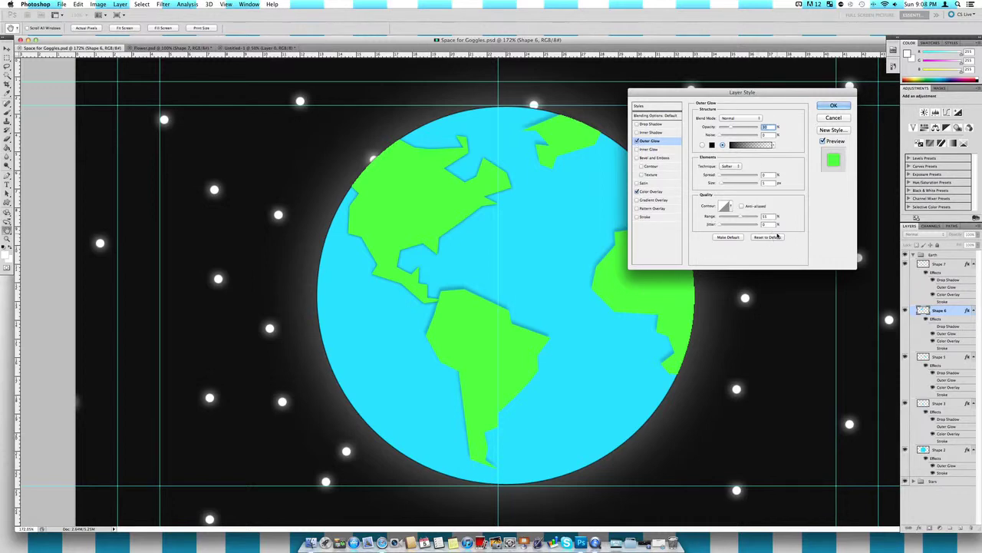
left_click(650, 191)
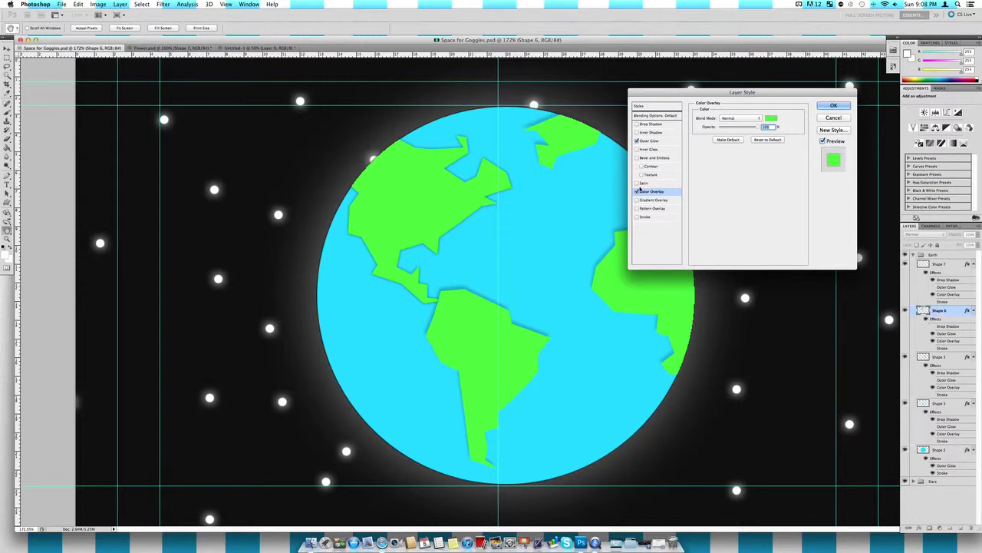
left_click(637, 200)
left_click(636, 192)
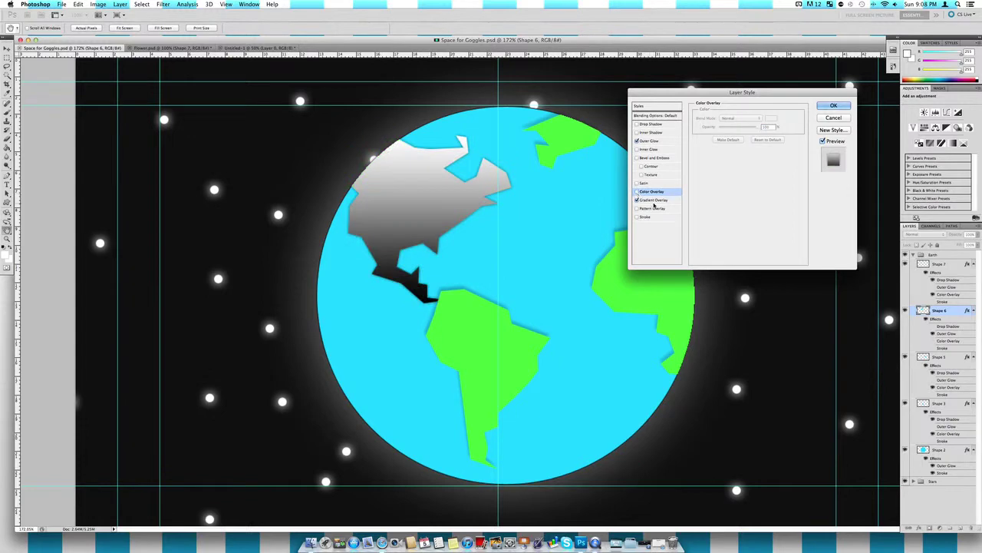
left_click(653, 200)
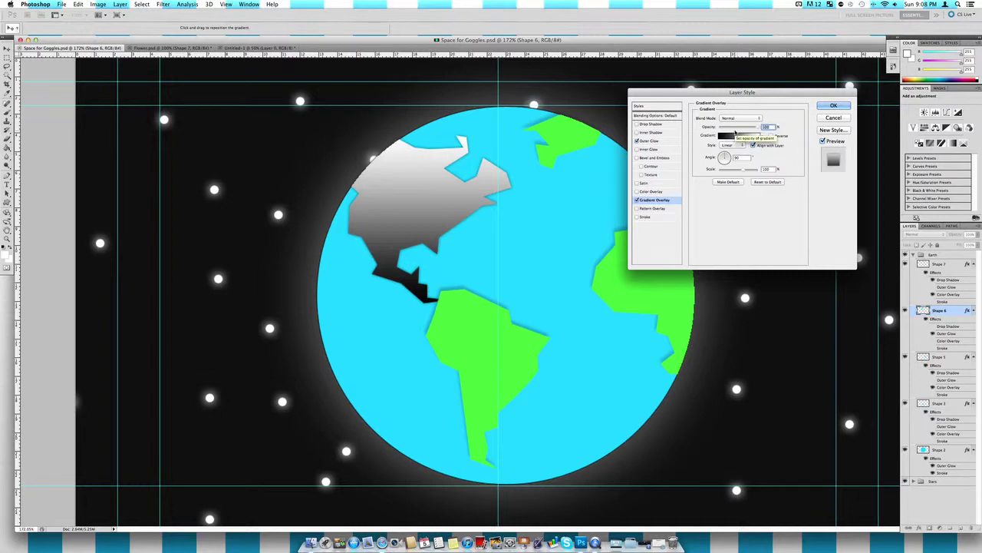
- Try a lower opacity and a reversed direction for Shape 6's gradient overlay, restoring both settings
left_click(749, 129)
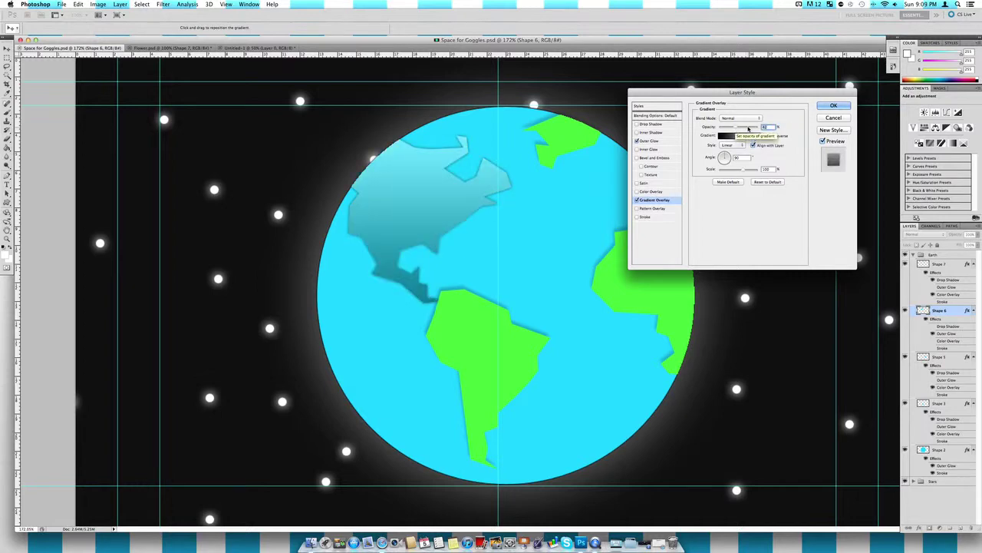
mouse_move(749, 129)
left_mouse_down()
mouse_move(731, 132)
mouse_move(748, 142)
left_mouse_up()
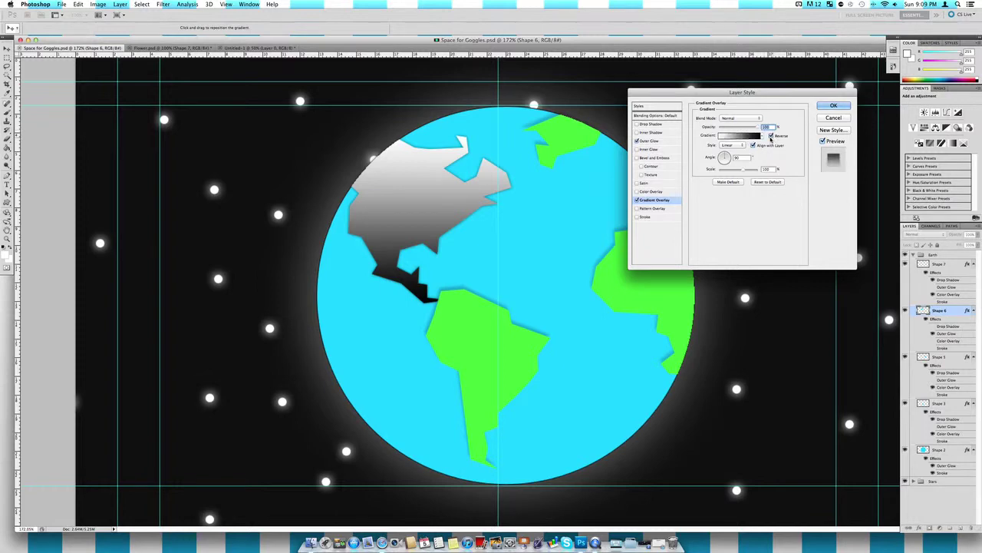
left_click(771, 135)
left_click(771, 136)
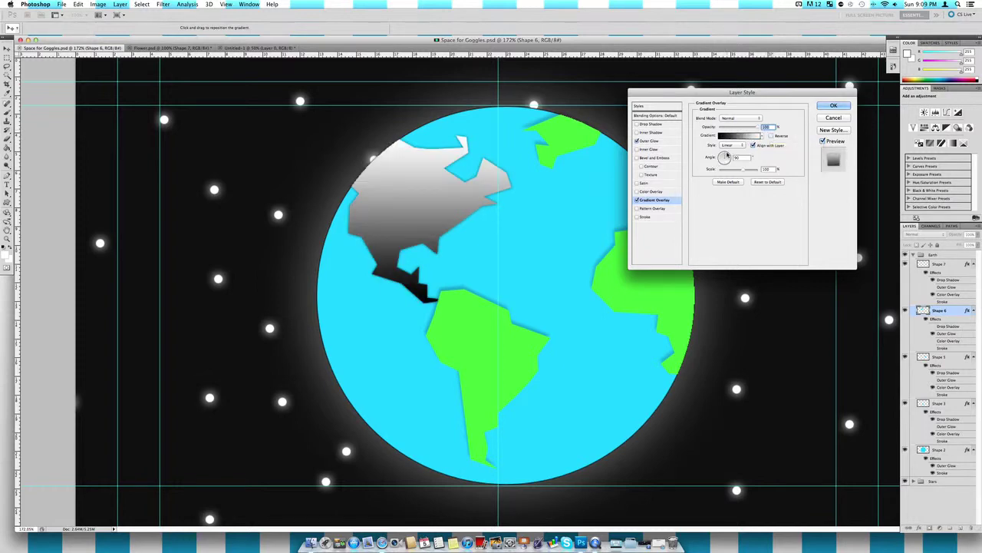
- Set the angle of Shape 6's gradient overlay to 0 degrees
double_click(737, 157)
type("0")
type("18")
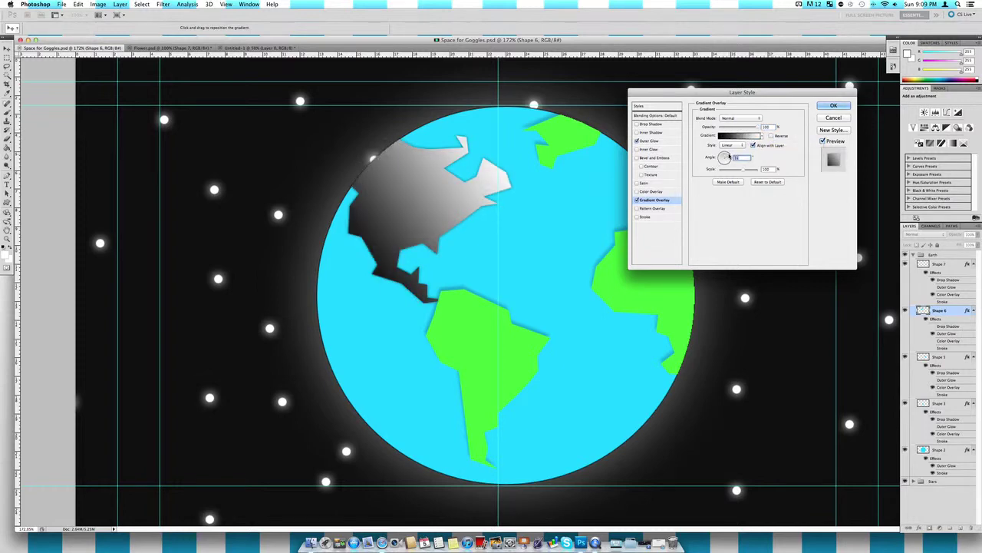
key("BackSpace")
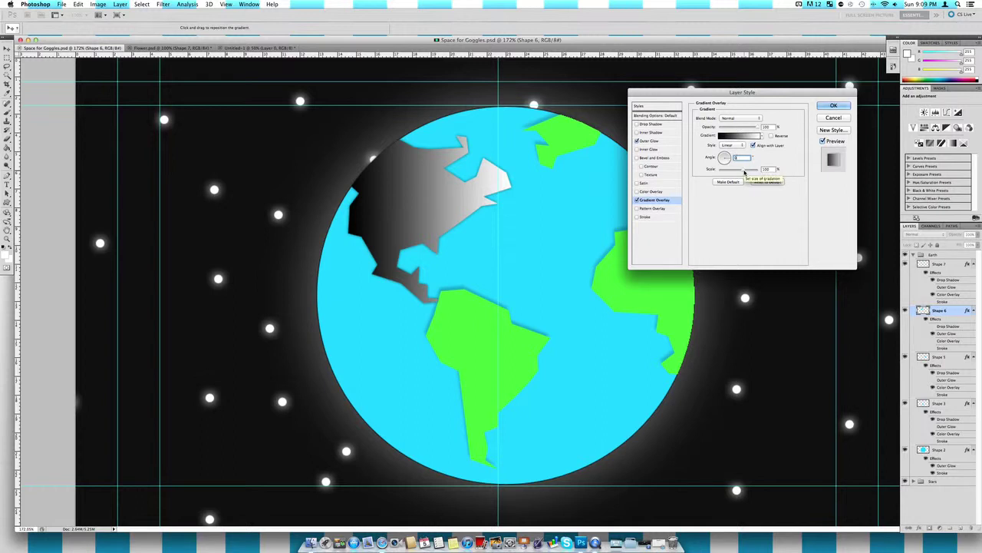
- Try different scales for Shape 6's gradient overlay, including 50%, 100% and nearly 150%
left_click_drag(743, 172, 721, 172)
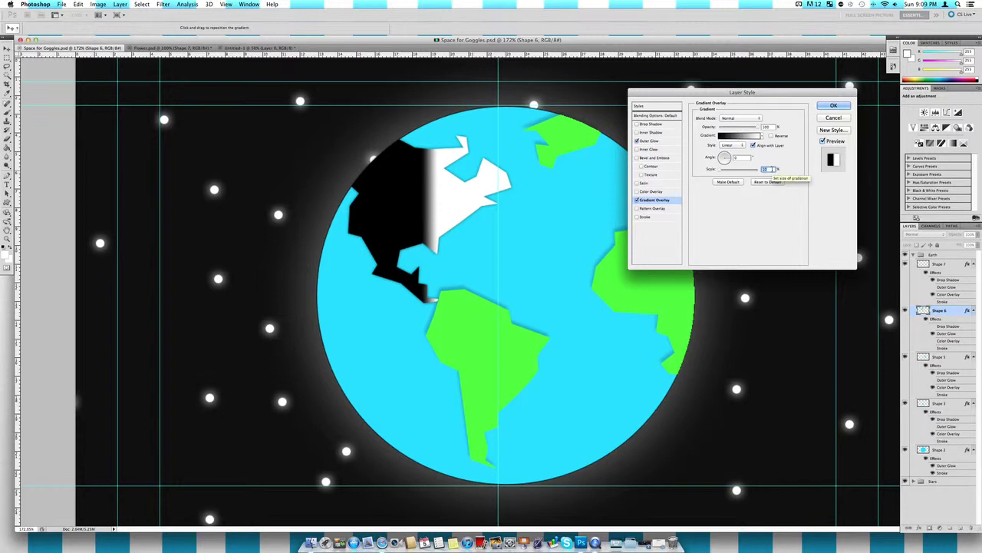
type("50")
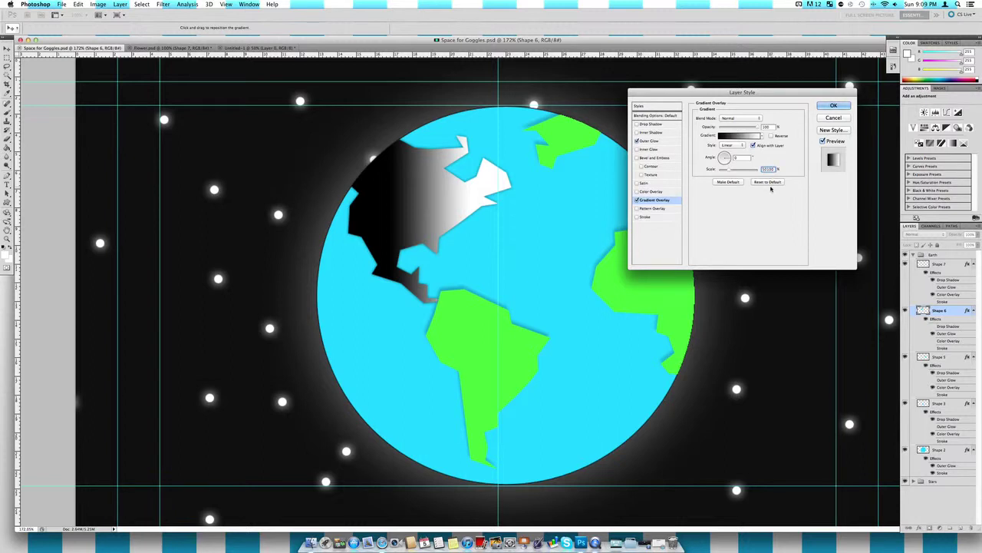
type("100")
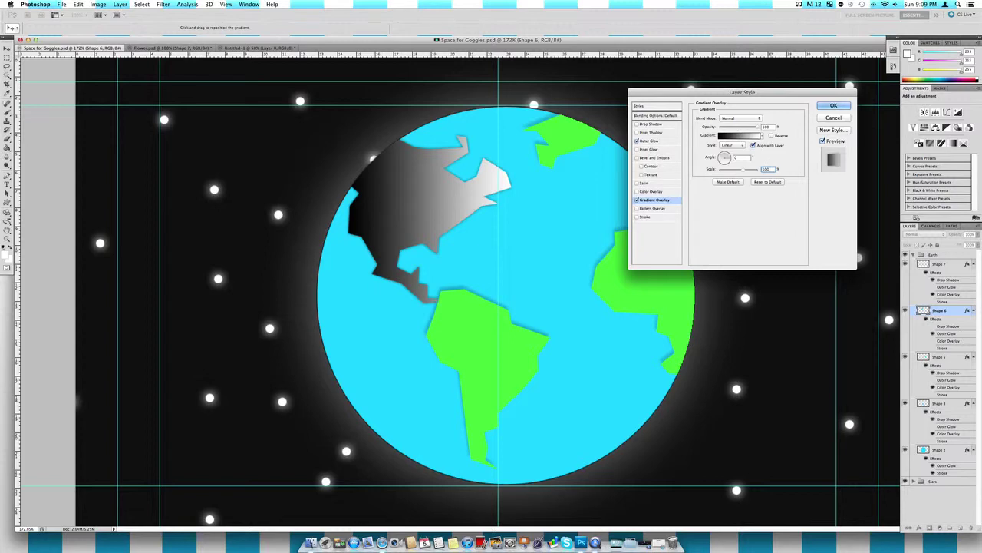
left_click(758, 172)
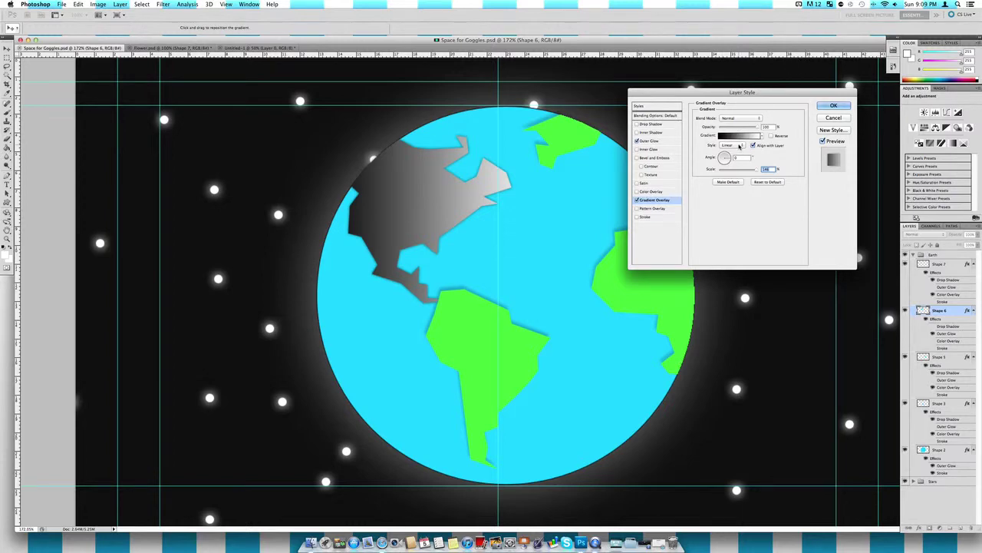
- Try the Radial style for Shape 6's gradient overlay, with the gradient reversed and unreversed
left_click(737, 145)
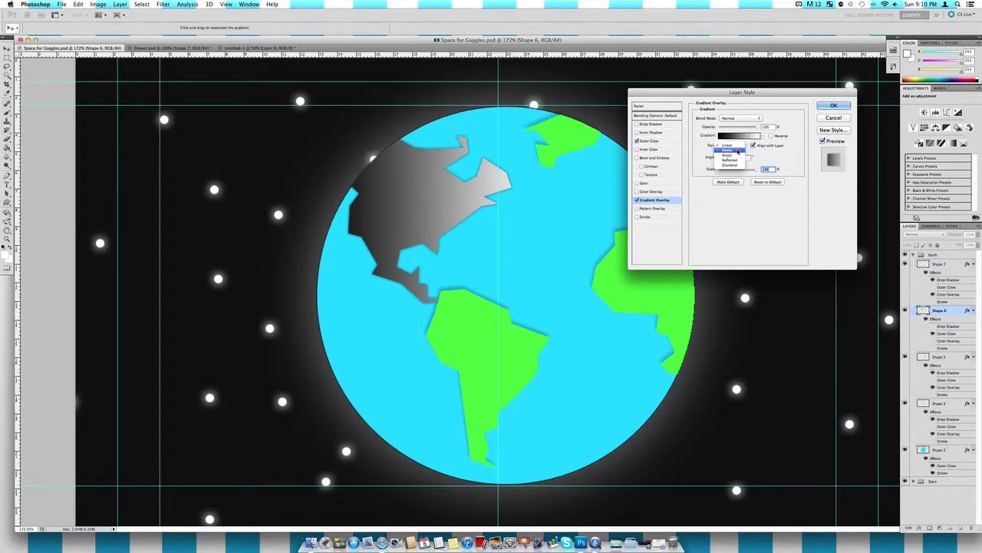
left_click(737, 151)
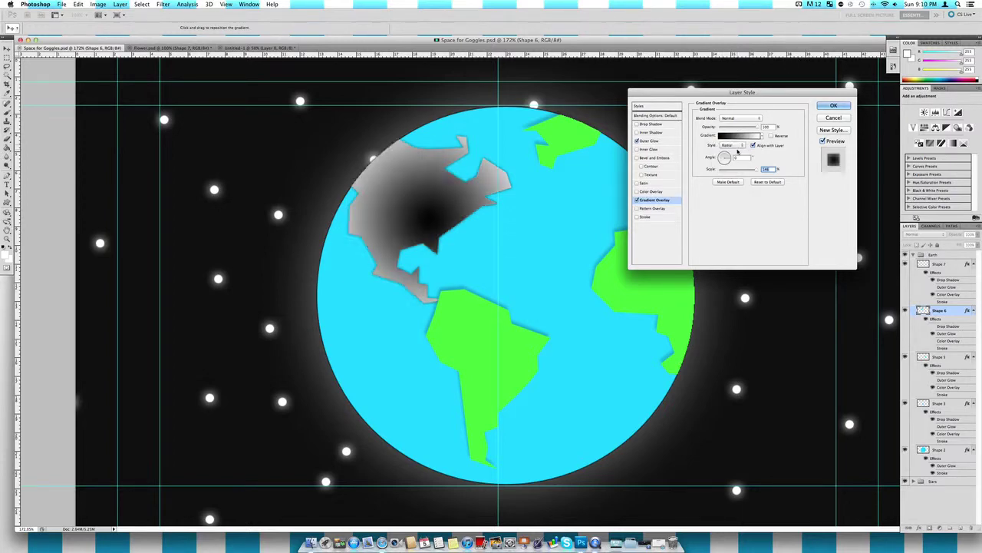
left_click(772, 135)
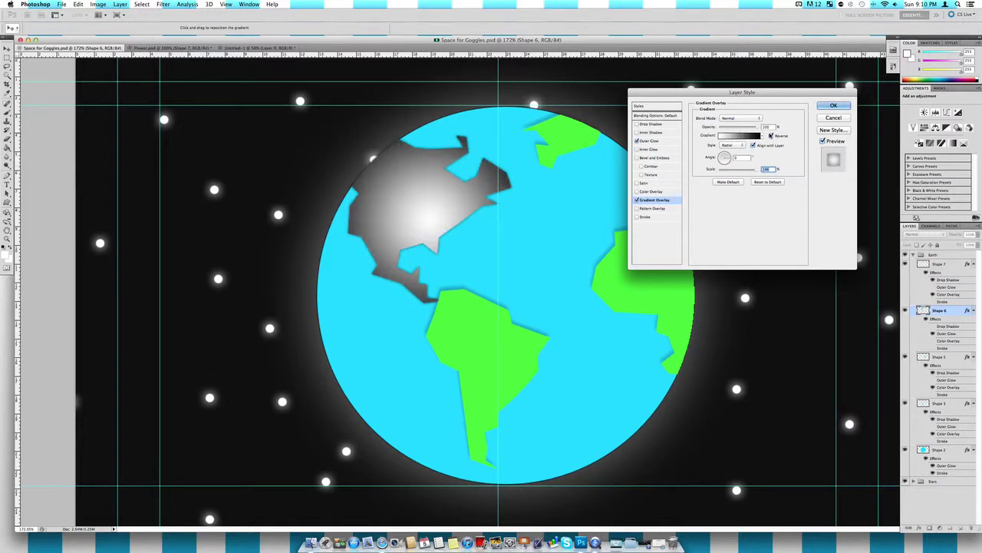
left_click(771, 135)
- Switch Shape 6's gradient overlay to the Angle style and rotate it to about 93 degrees
left_click(735, 145)
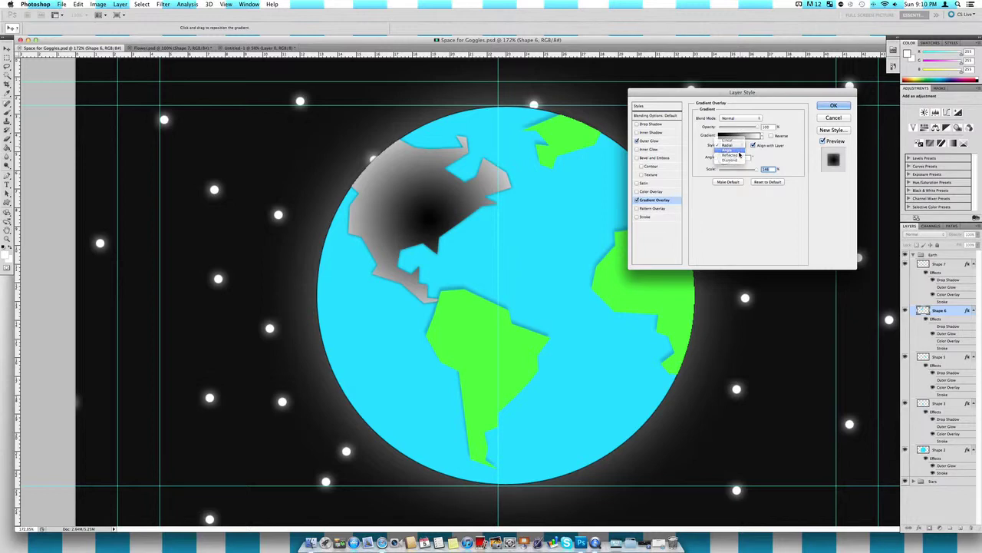
left_click(733, 149)
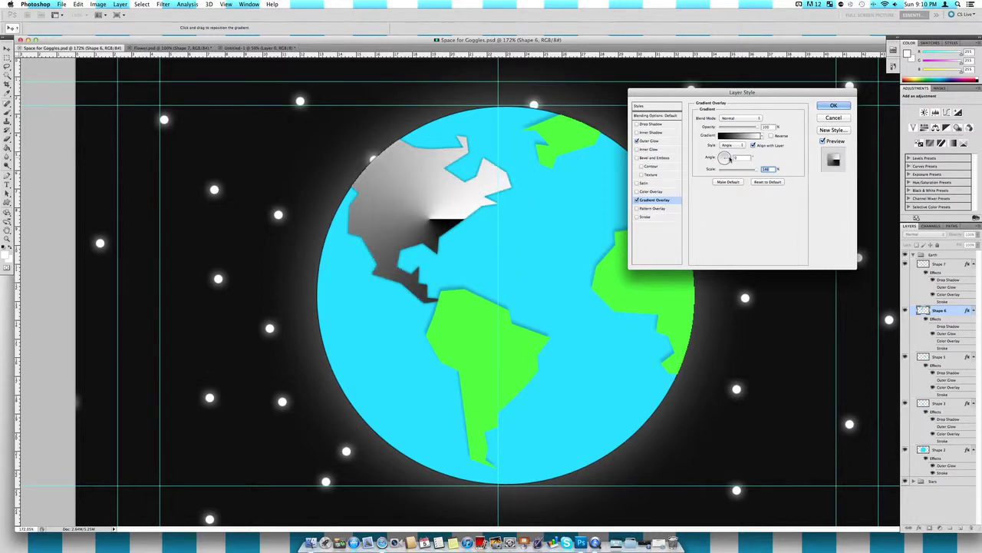
left_click(725, 156)
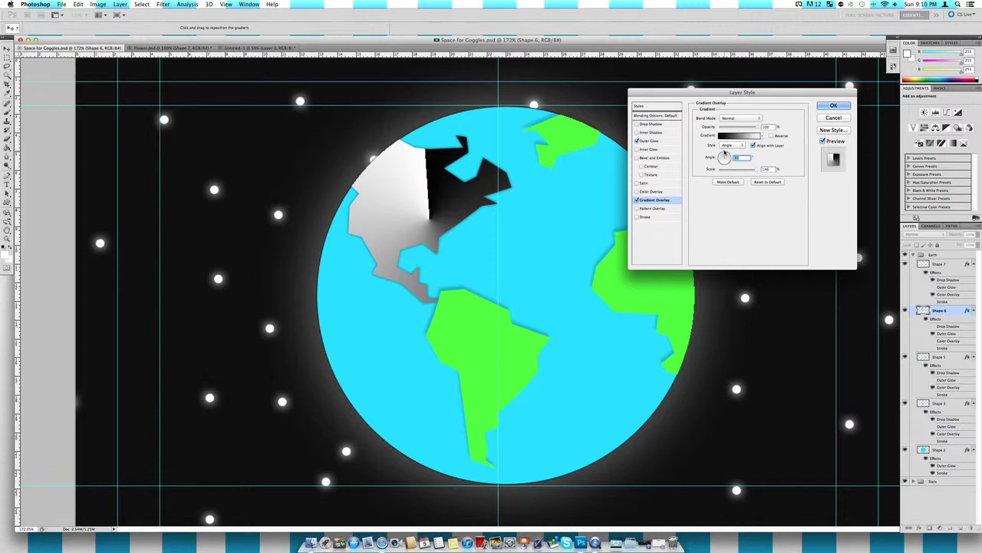
- Try the Reflected and Diamond styles for Shape 6's gradient overlay
left_click(729, 146)
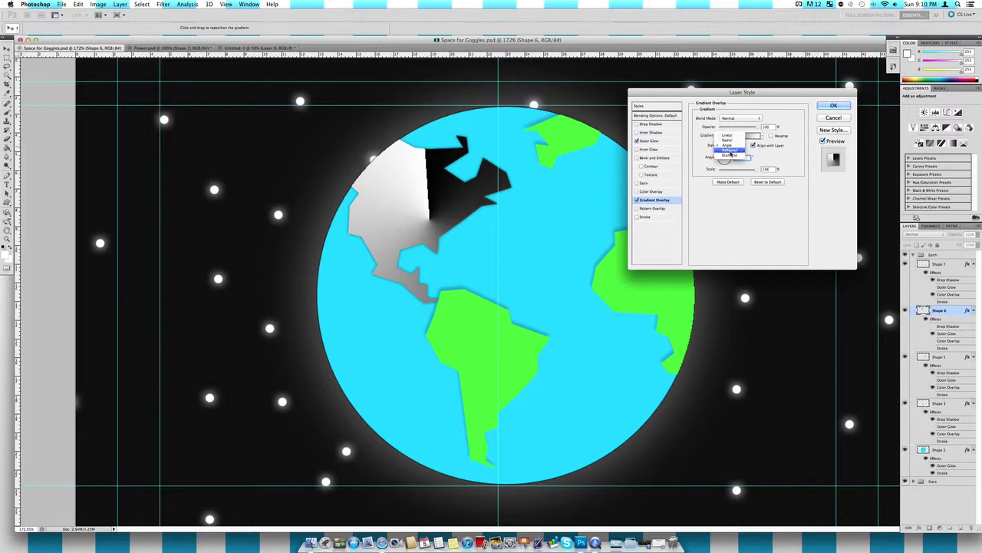
left_click(738, 152)
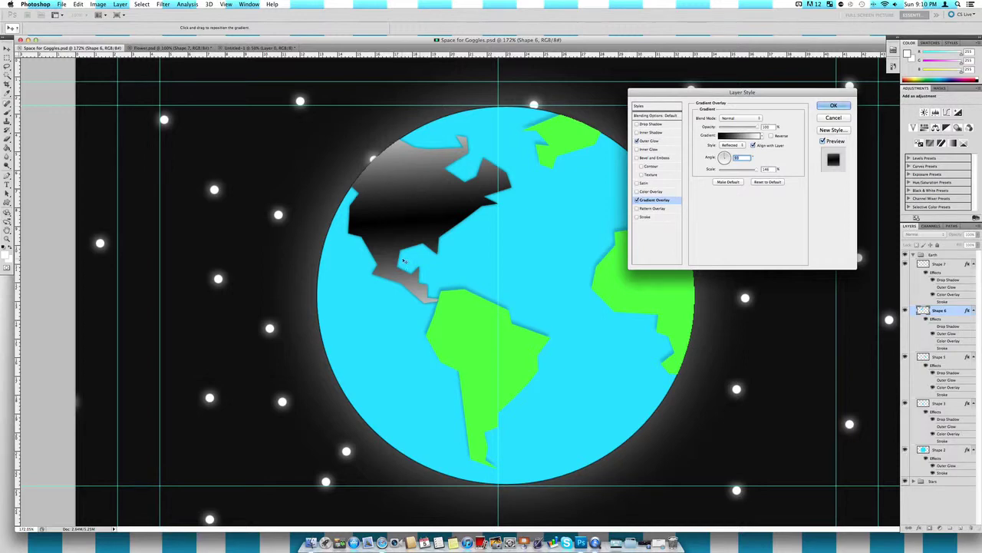
left_click(732, 145)
left_click(734, 151)
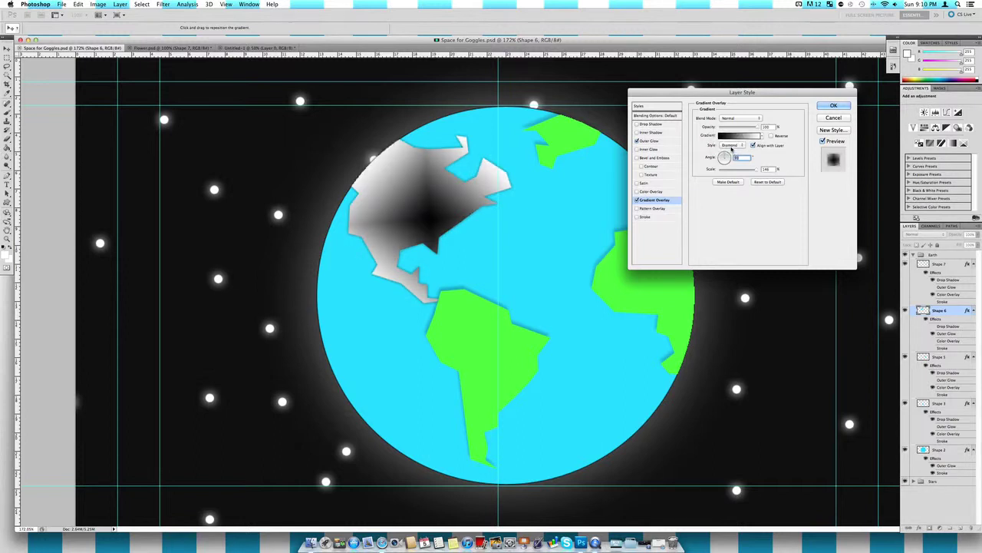
- Set Shape 6's gradient overlay to a reversed Radial gradient at about 103% scale
left_click(732, 145)
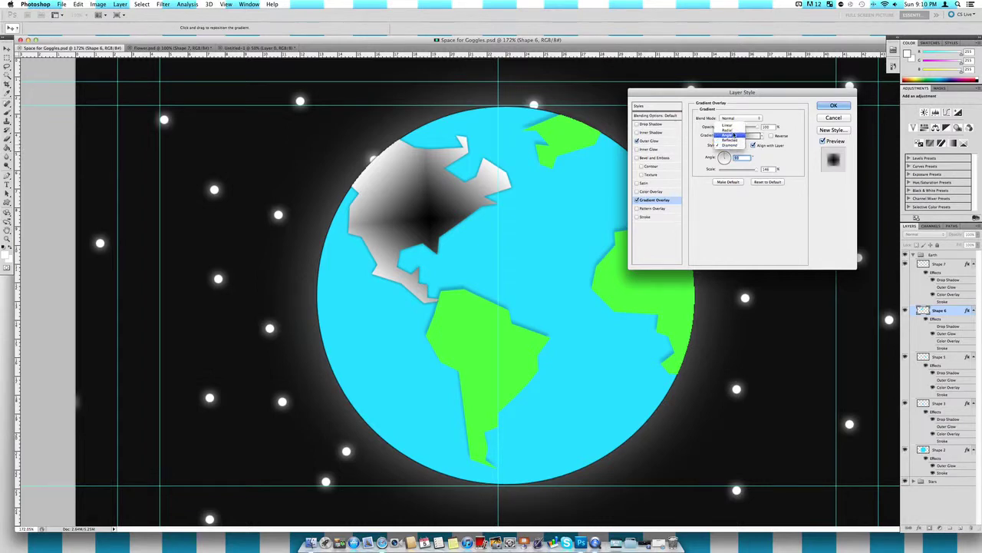
left_click(728, 130)
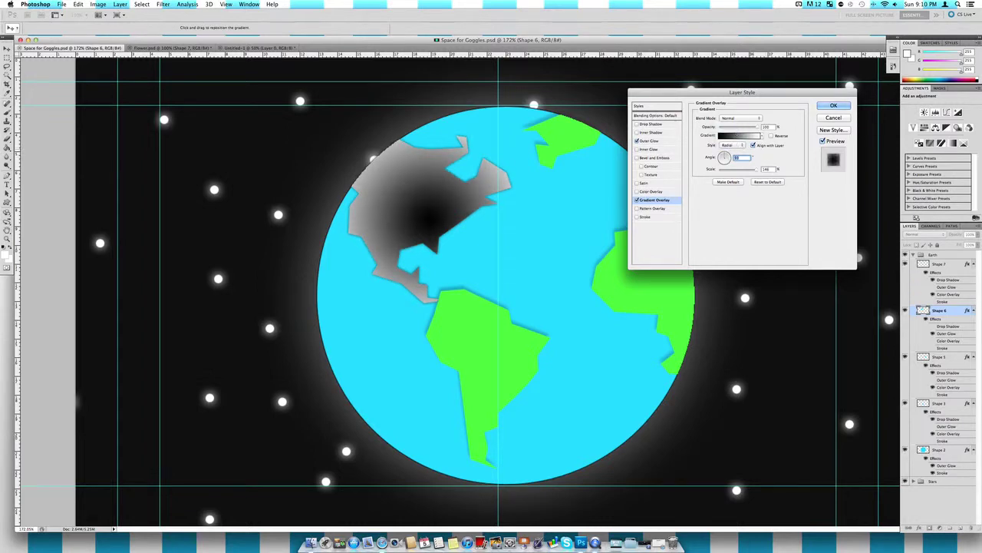
left_click(771, 136)
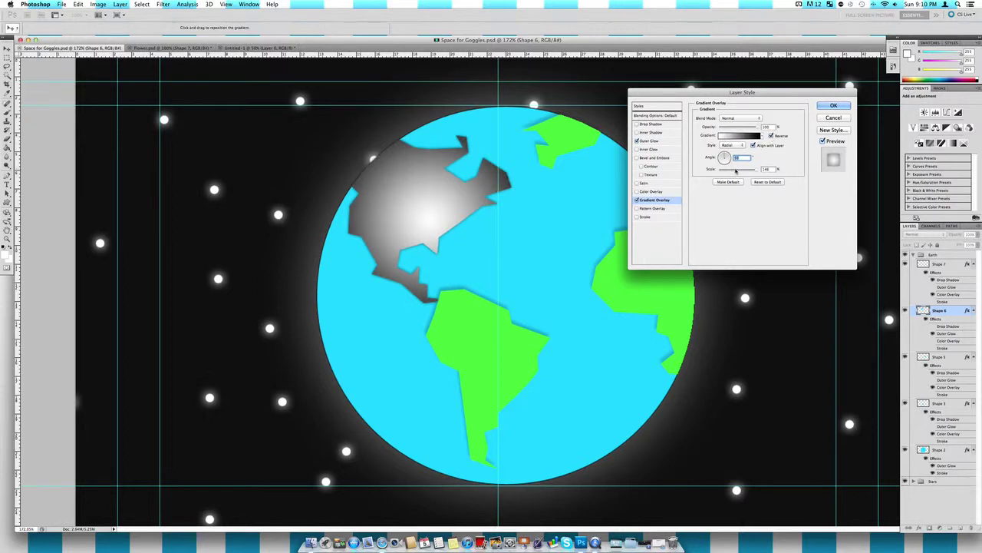
mouse_move(746, 170)
left_mouse_down()
mouse_move(736, 170)
mouse_move(746, 170)
left_mouse_up()
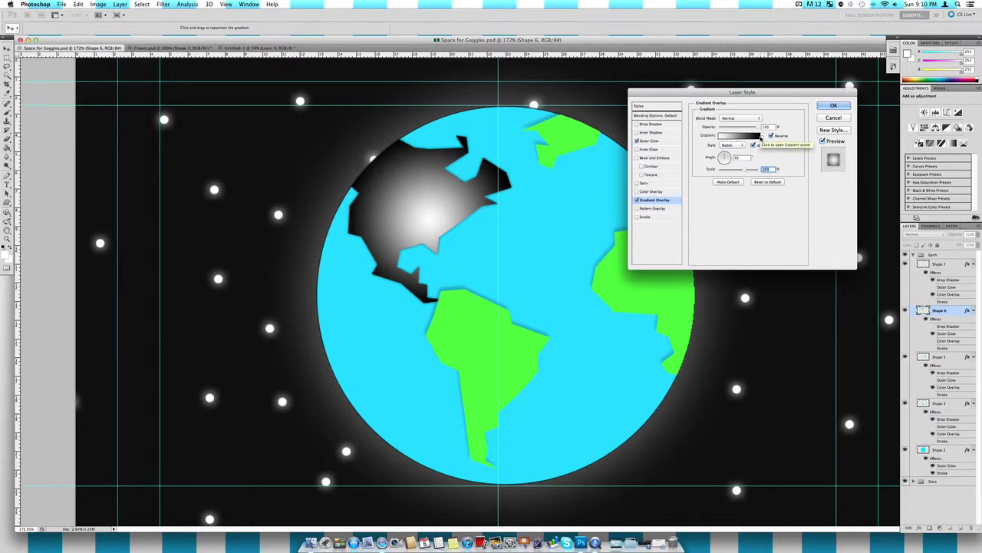
- Apply the Neutral Density gradient preset to Shape 6's gradient overlay
left_click(760, 138)
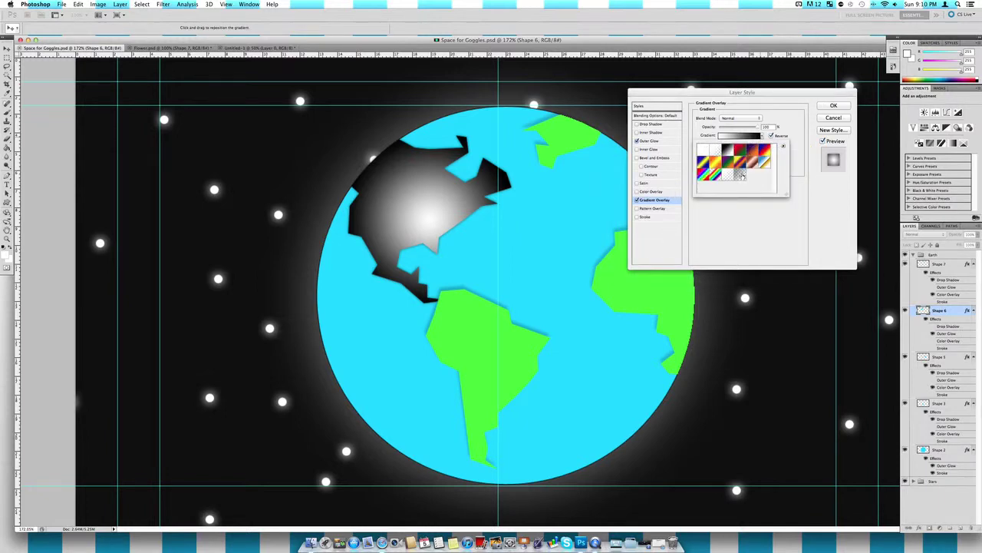
left_click(742, 175)
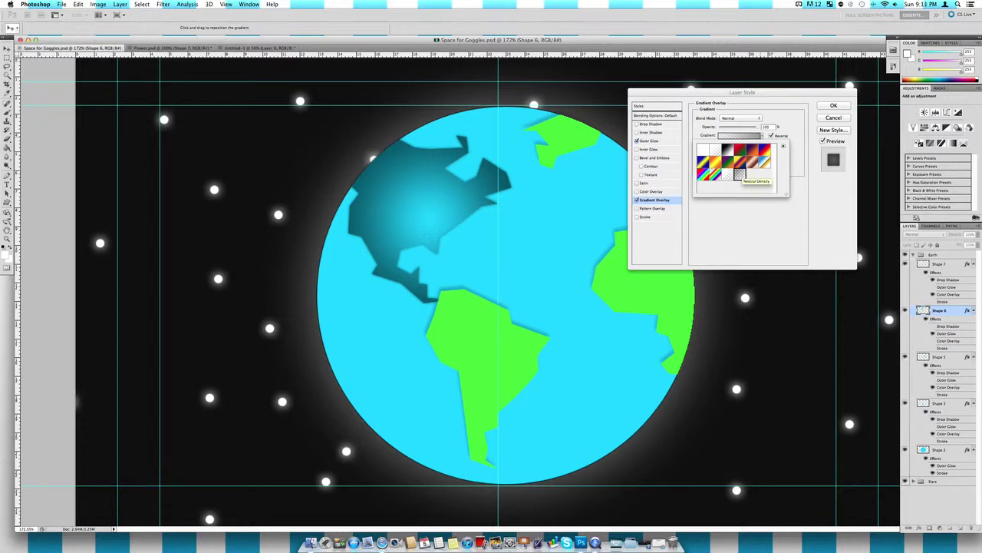
left_click(762, 238)
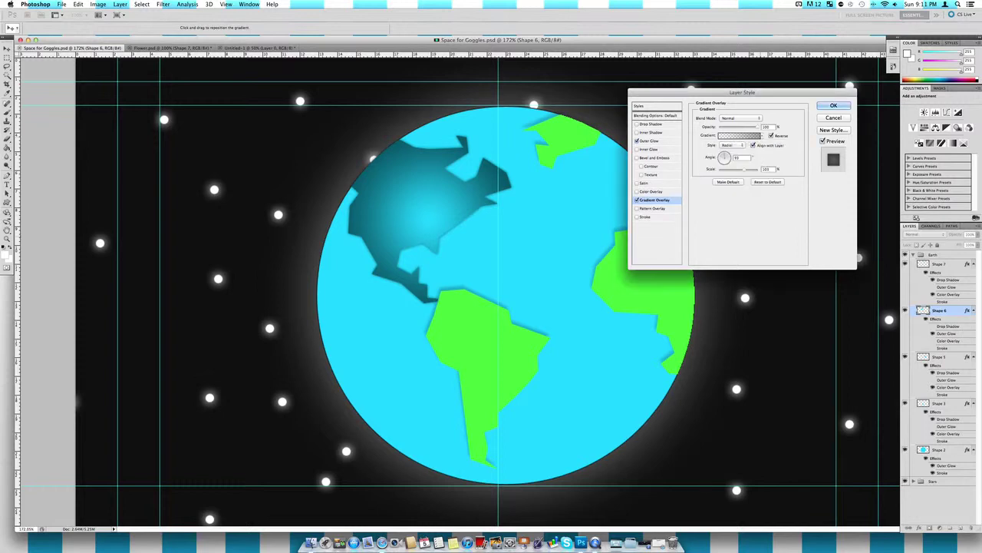
- Try a very low opacity for Shape 6's gradient overlay and restore it to 100%
left_click(727, 127)
mouse_move(727, 127)
left_mouse_down()
mouse_move(742, 132)
mouse_move(724, 129)
left_mouse_up()
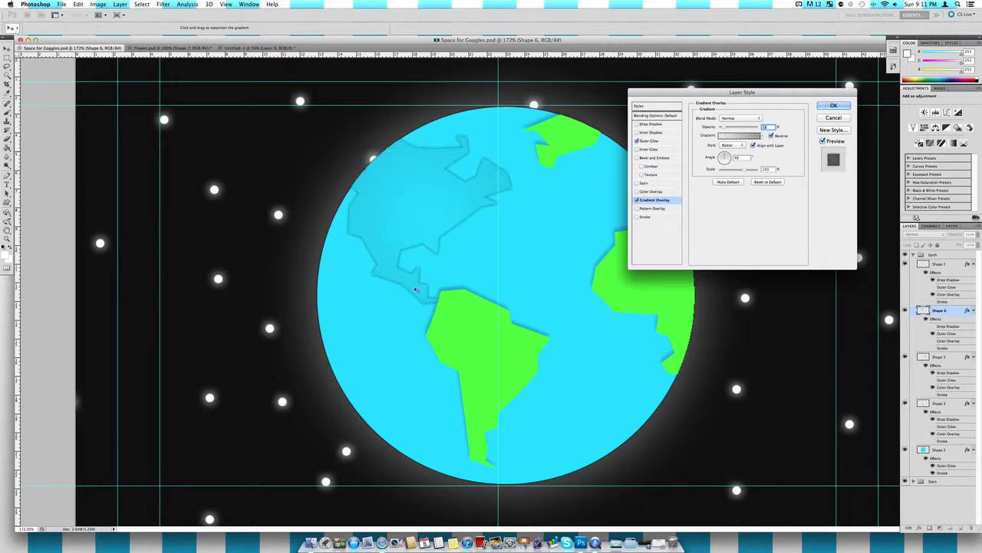
type("100")
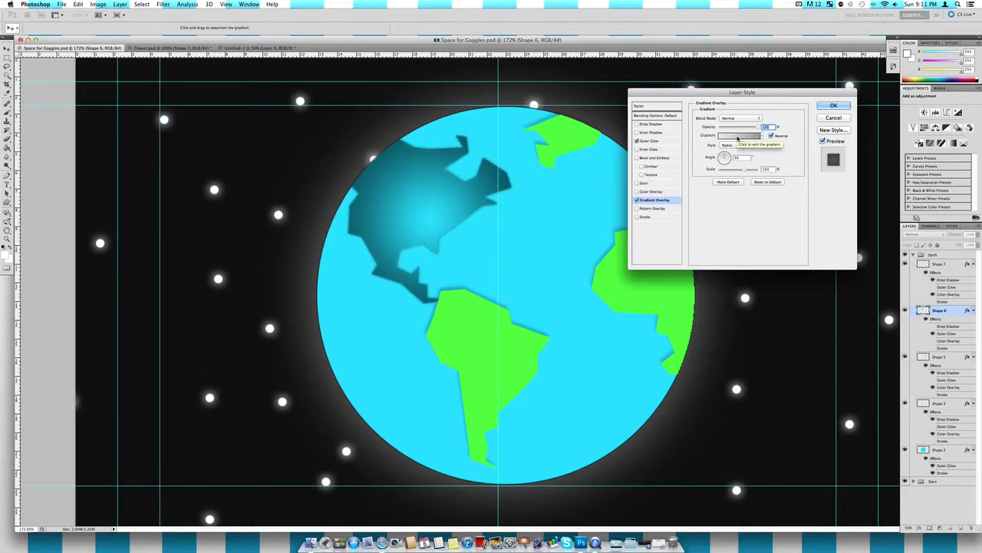
- Replace the gradient presets with Color Harmonies 1 and try Orange, Blue and Red-Orange, Blue-Green on Shape 6's gradient overlay
left_click(738, 137)
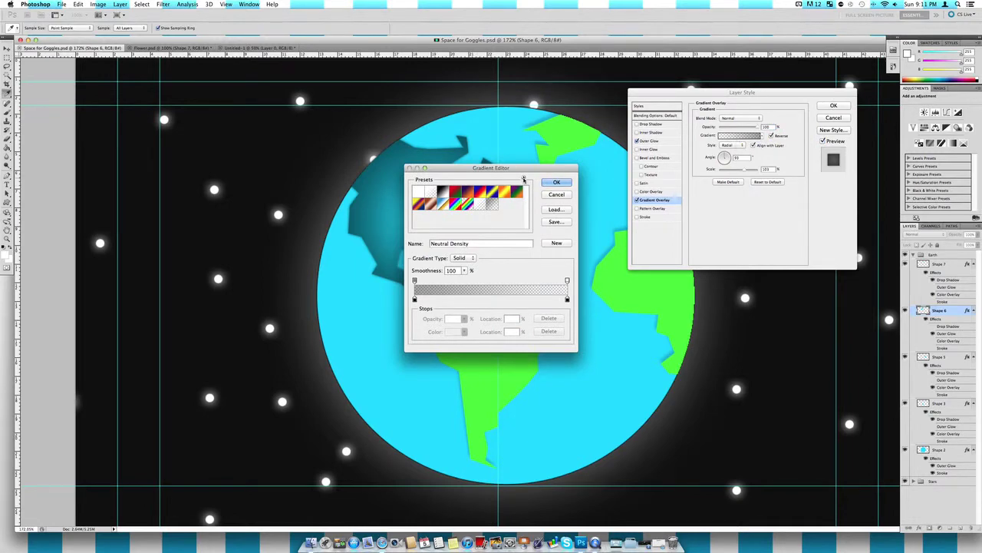
left_click(522, 179)
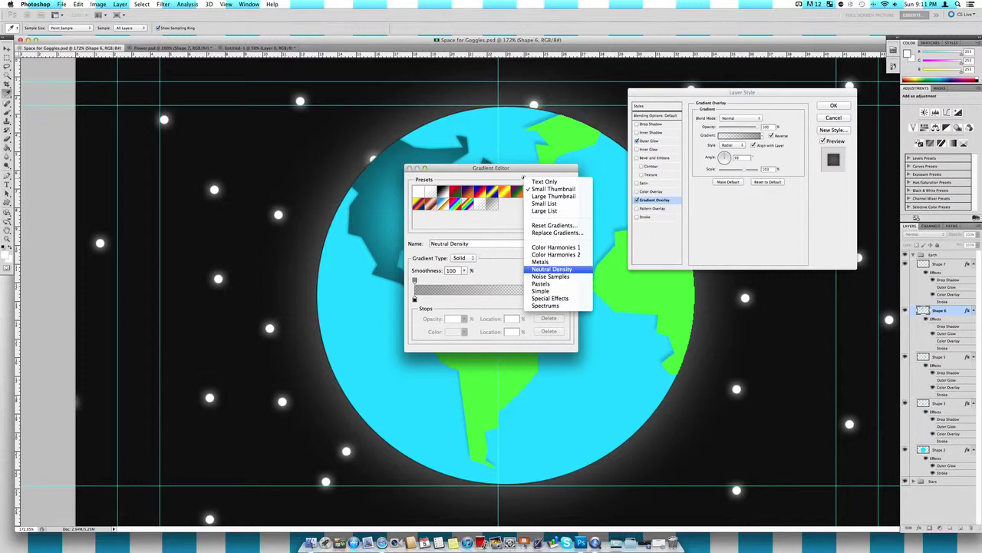
left_click(555, 247)
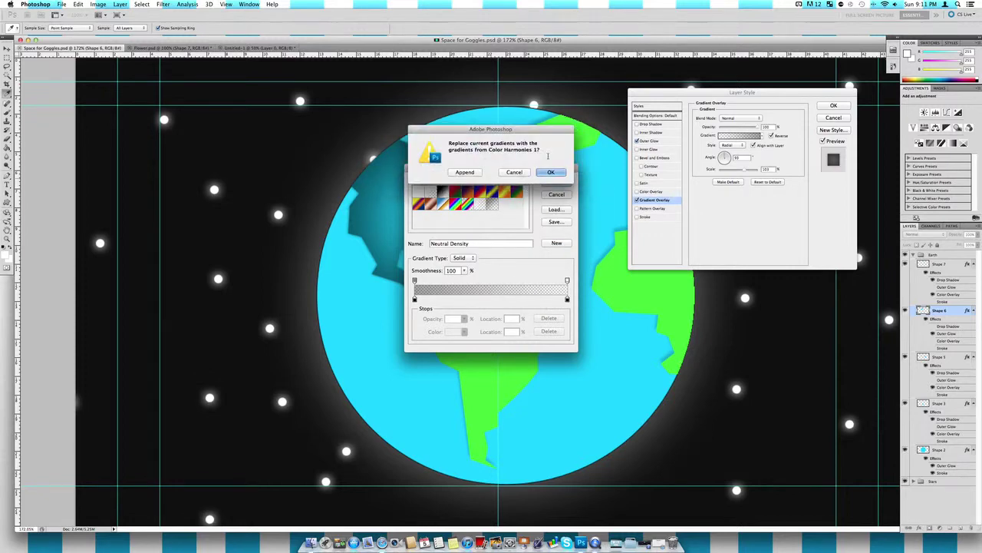
left_click(550, 173)
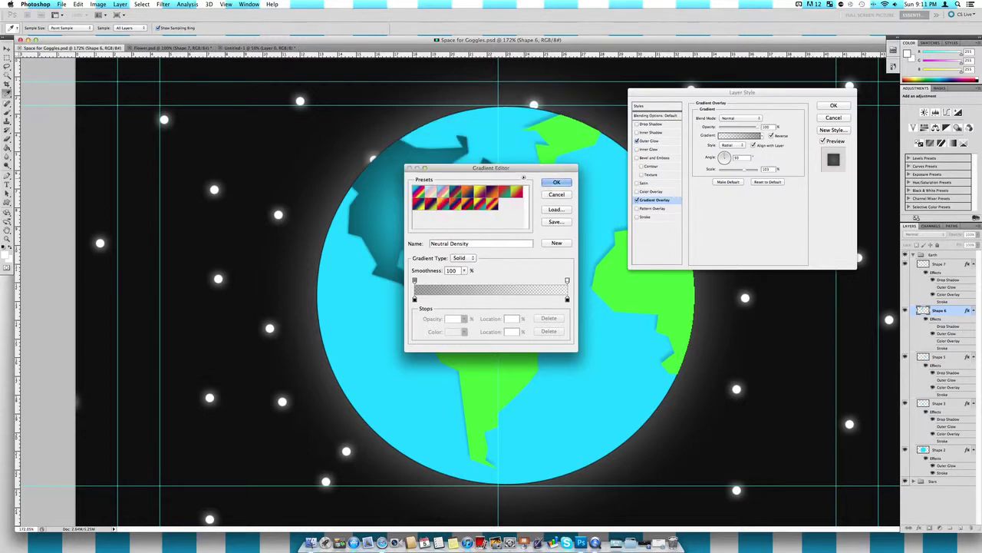
left_click(467, 191)
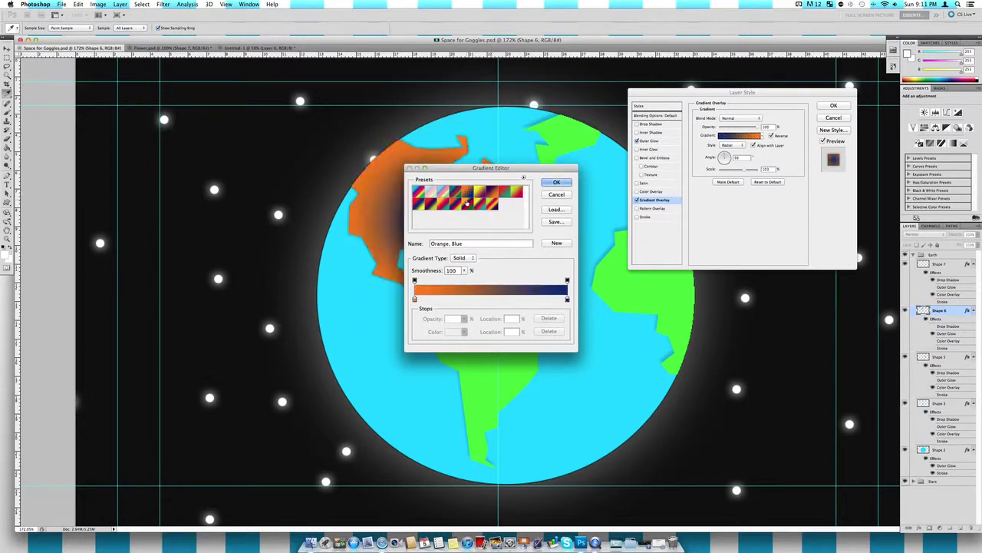
left_click(501, 185)
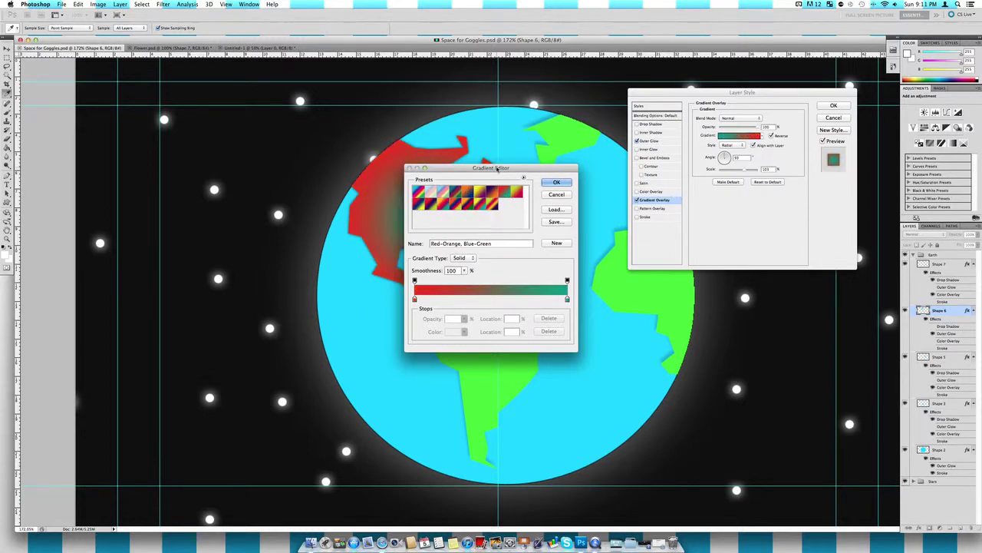
left_click_drag(498, 169, 605, 202)
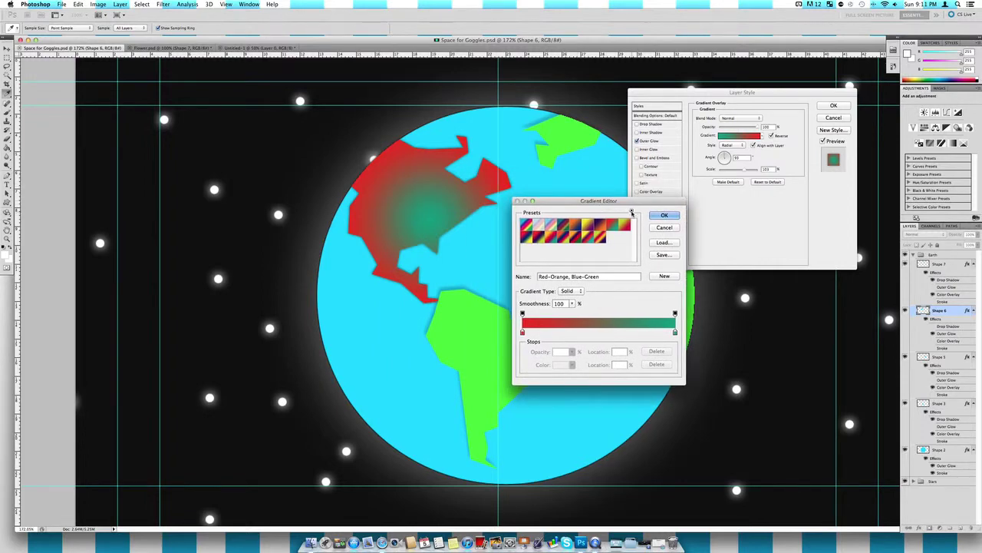
- Replace the gradient presets with Noise Samples and try the Sunrise and Noisy Spectrum gradients on Shape 6
left_click(631, 211)
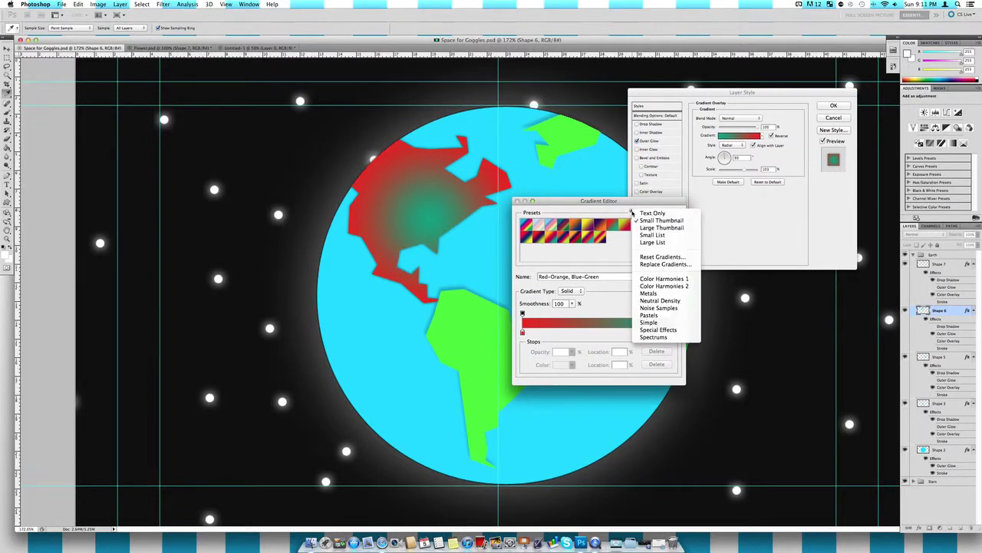
left_click(685, 308)
left_click(547, 171)
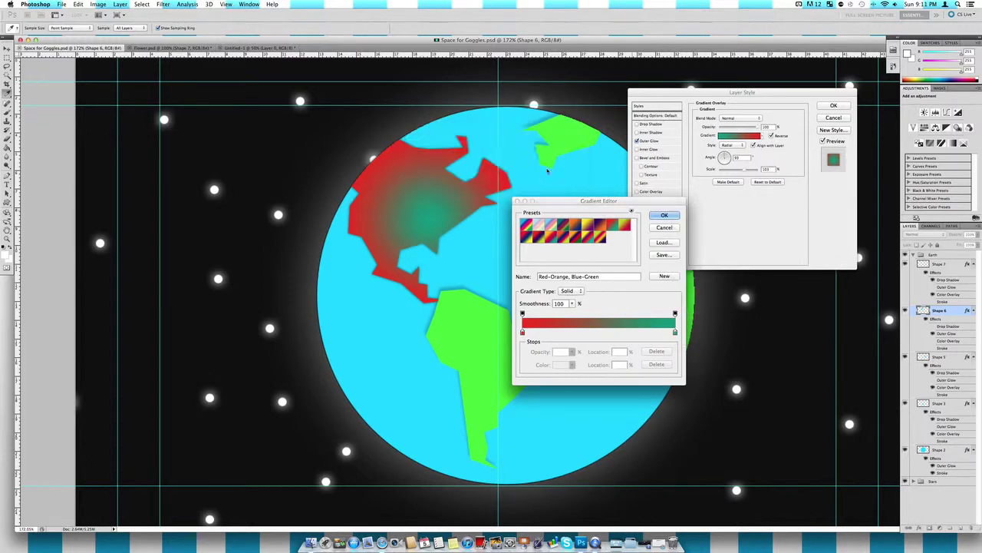
left_click(549, 225)
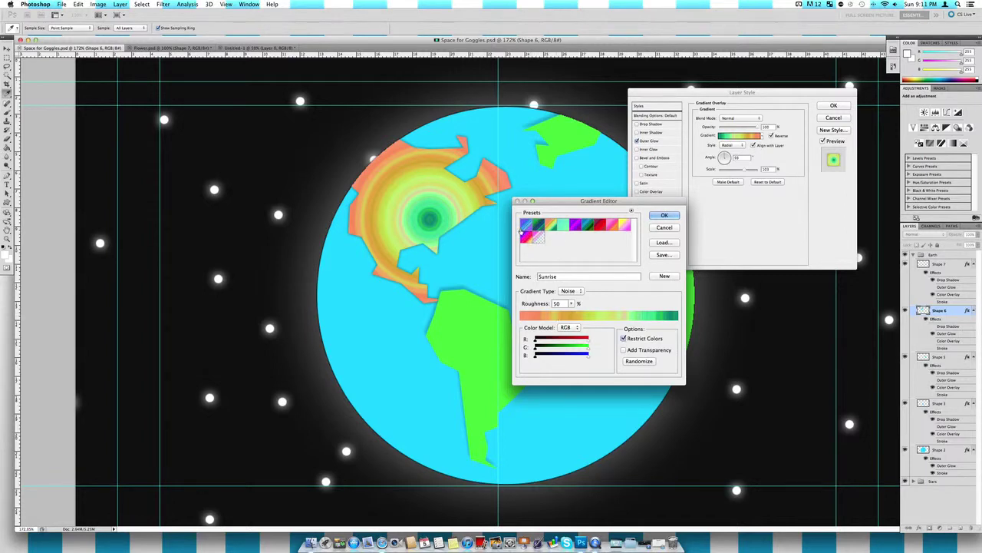
left_click(526, 235)
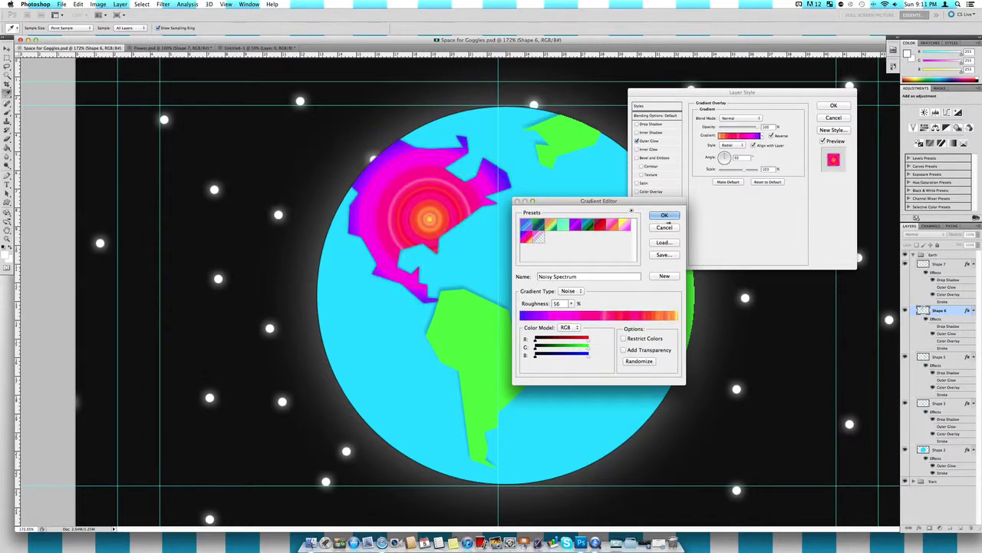
- Reload the Color Harmonies 1 gradient presets and apply Orange, Blue to Shape 6's gradient overlay
left_click(632, 211)
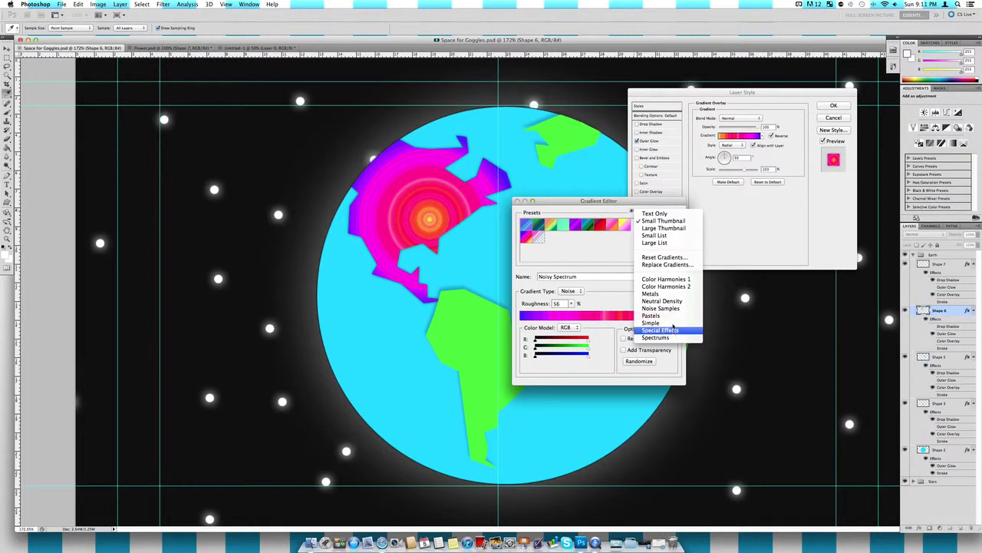
left_click(665, 280)
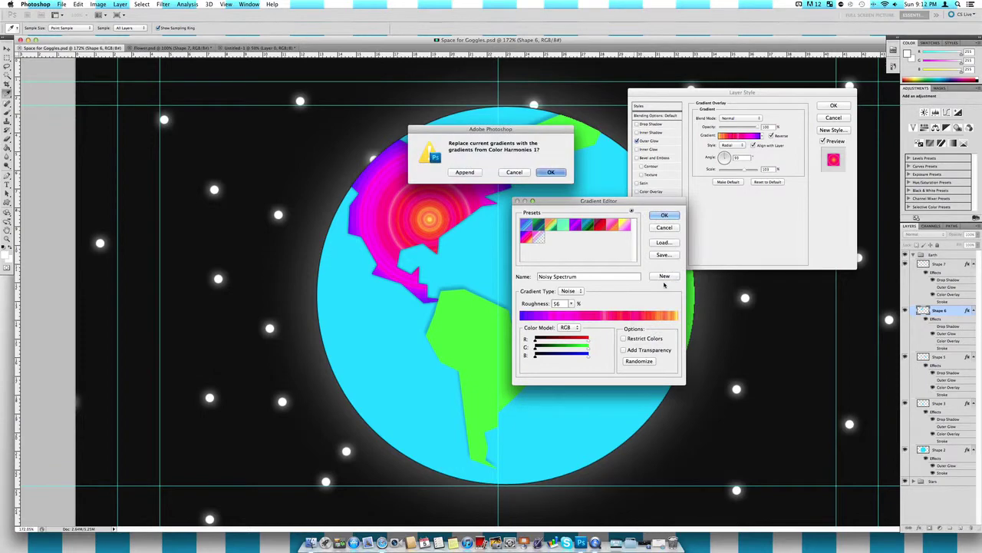
key("Return")
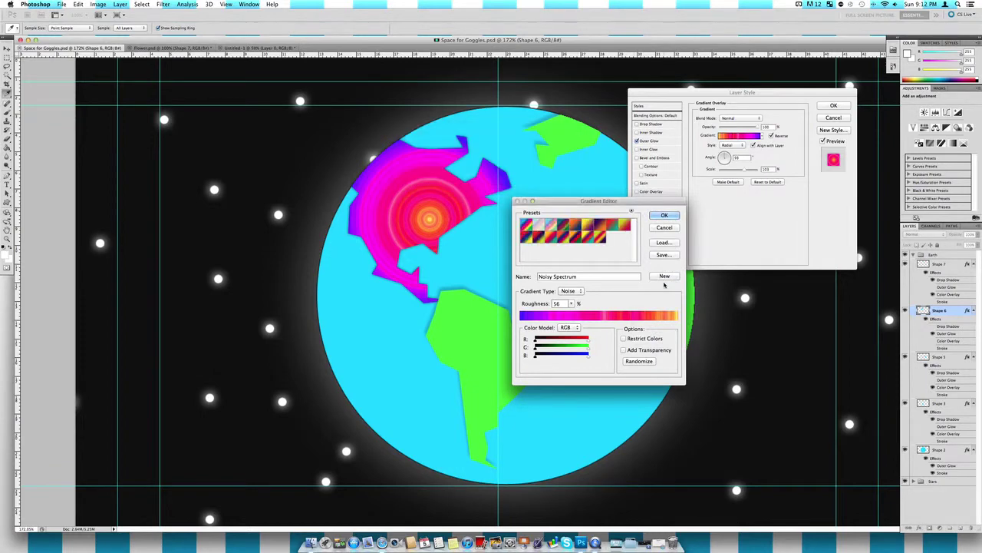
left_click(574, 224)
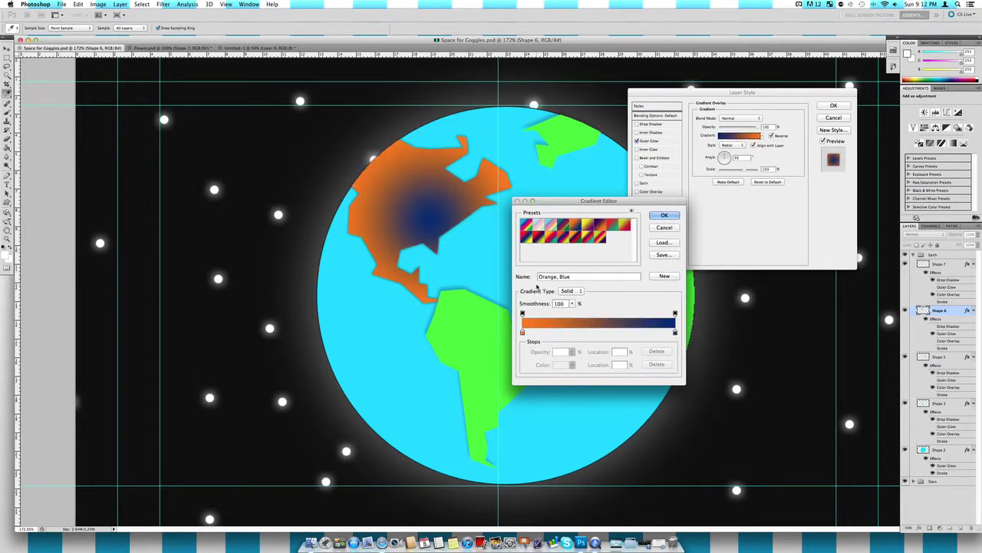
- Change the orange color stop of Shape 6's gradient to white
left_click(522, 332)
left_click(563, 364)
left_click(238, 392)
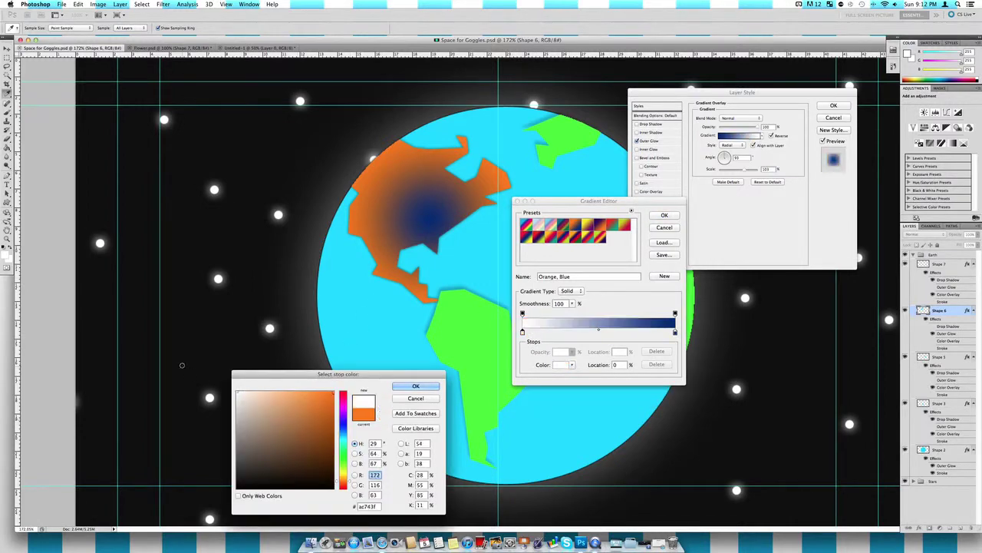
left_click(415, 386)
- Set the gradient's dark blue stop to the lighter blue 7d95c3 and turn off Reverse for Shape 6's gradient overlay
left_click(674, 331)
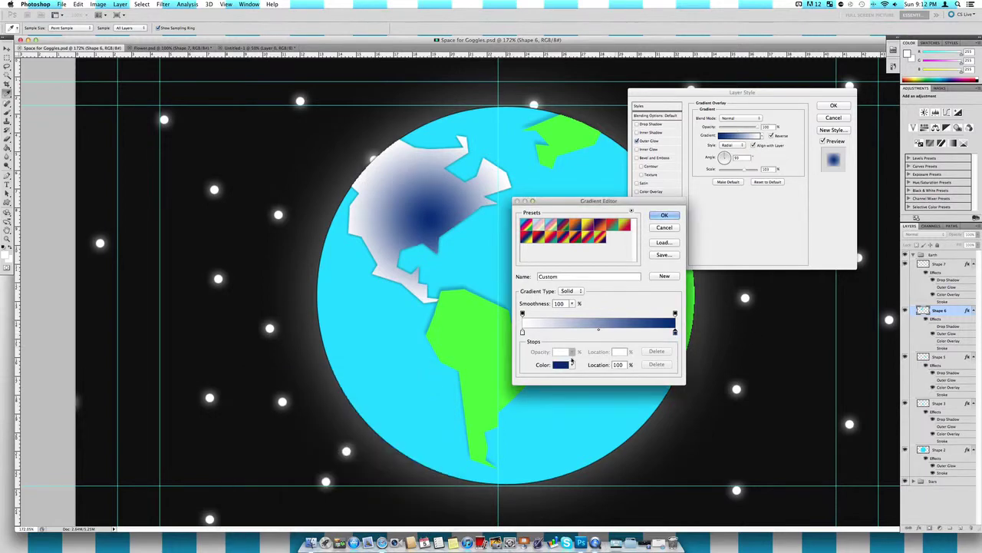
left_click(561, 365)
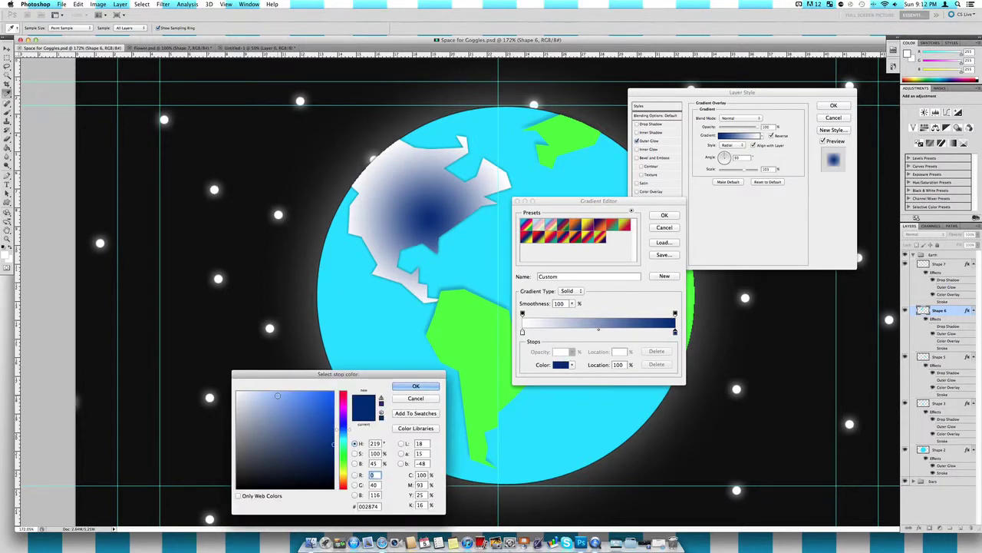
left_click_drag(275, 396, 271, 407)
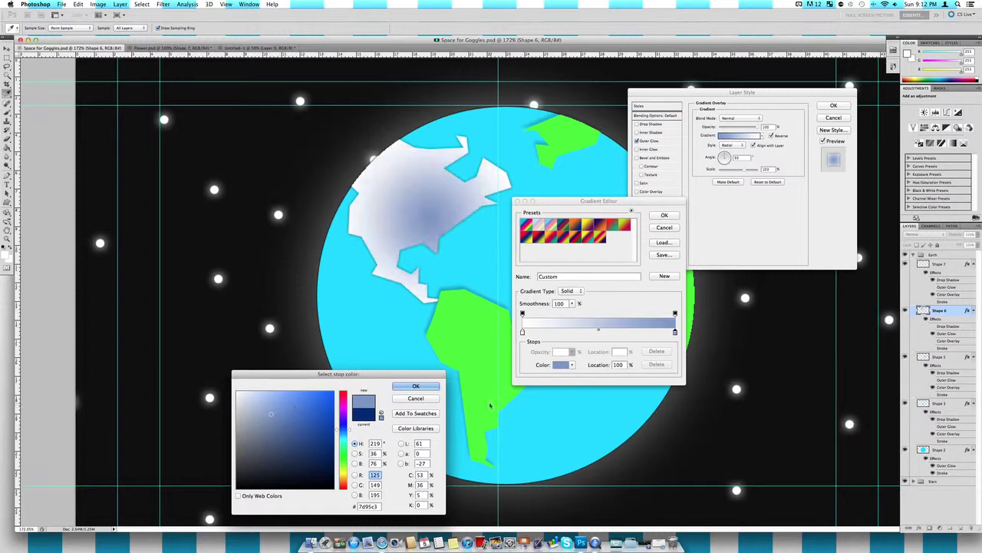
left_click(416, 386)
left_click(665, 216)
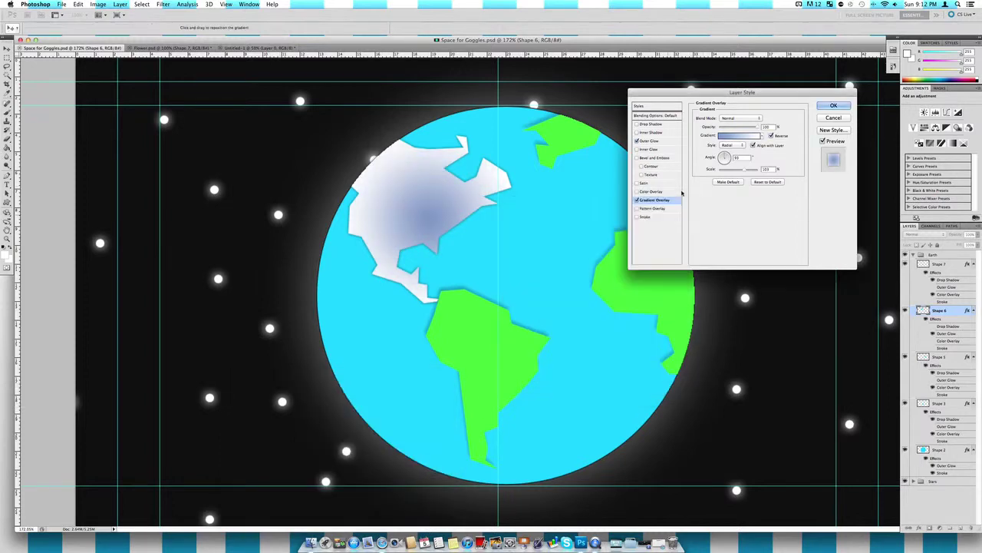
left_click(776, 136)
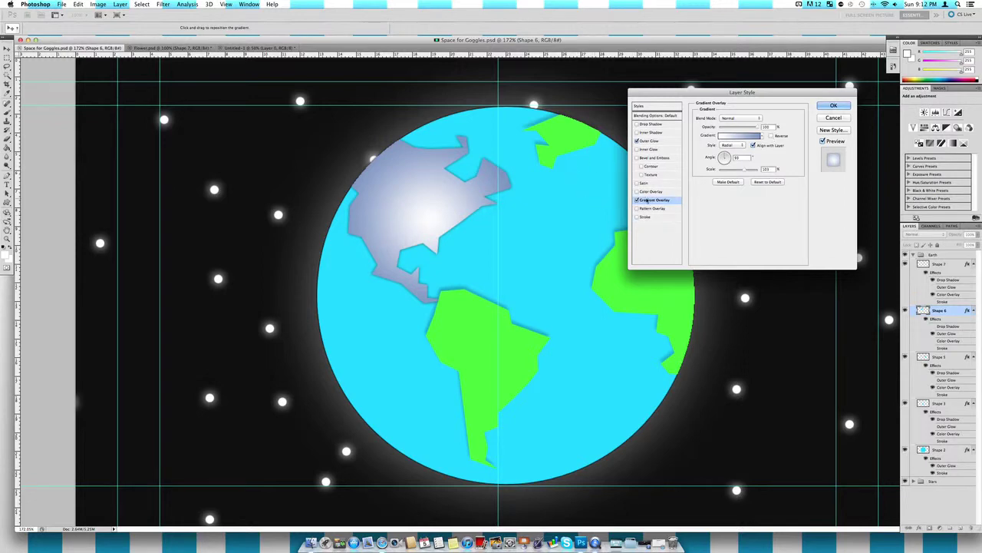
- Turn off Shape 6's gradient overlay and enable its pattern overlay with the settings shown
left_click(636, 201)
left_click(637, 208)
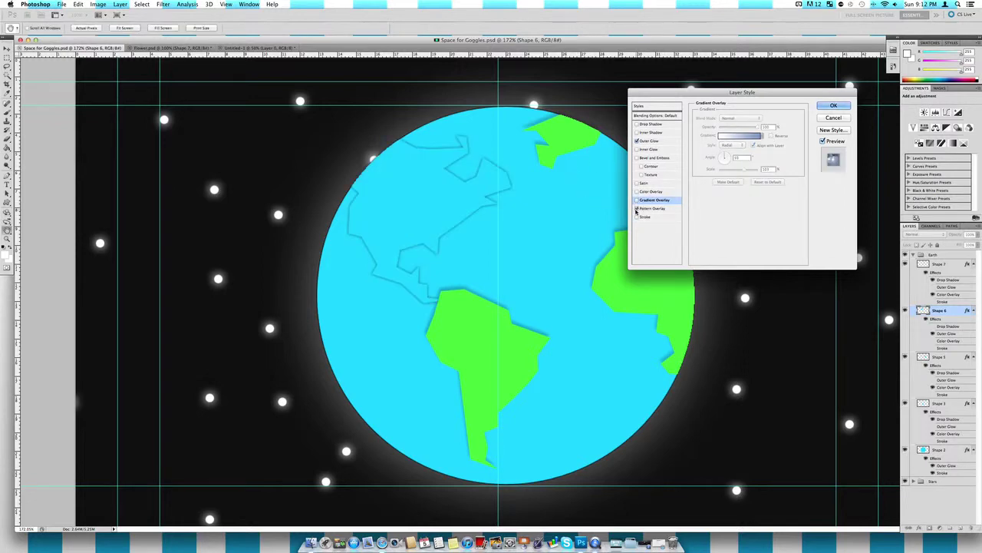
left_click(651, 209)
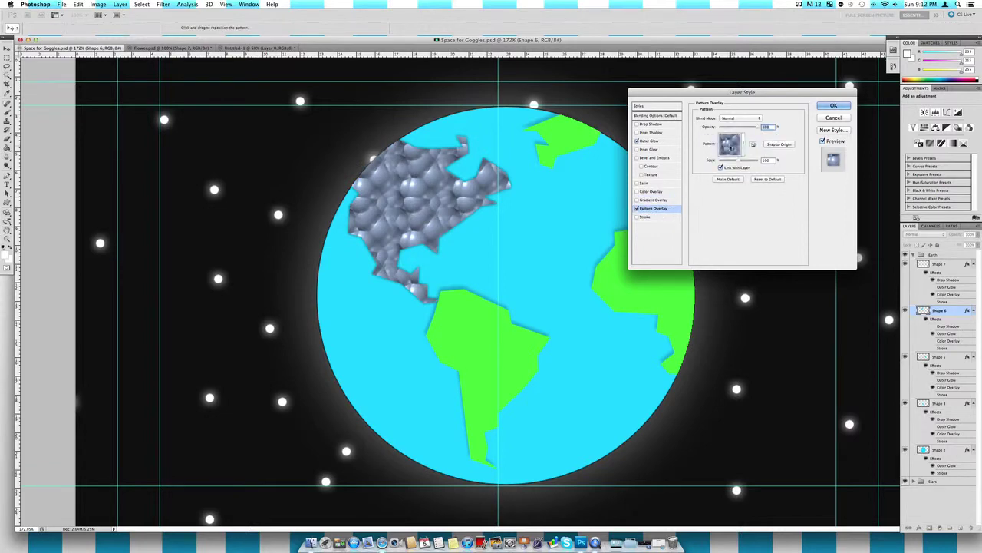
- Replace the pattern presets with Nature Patterns and try the yellow flower pattern on Shape 6
left_click(743, 143)
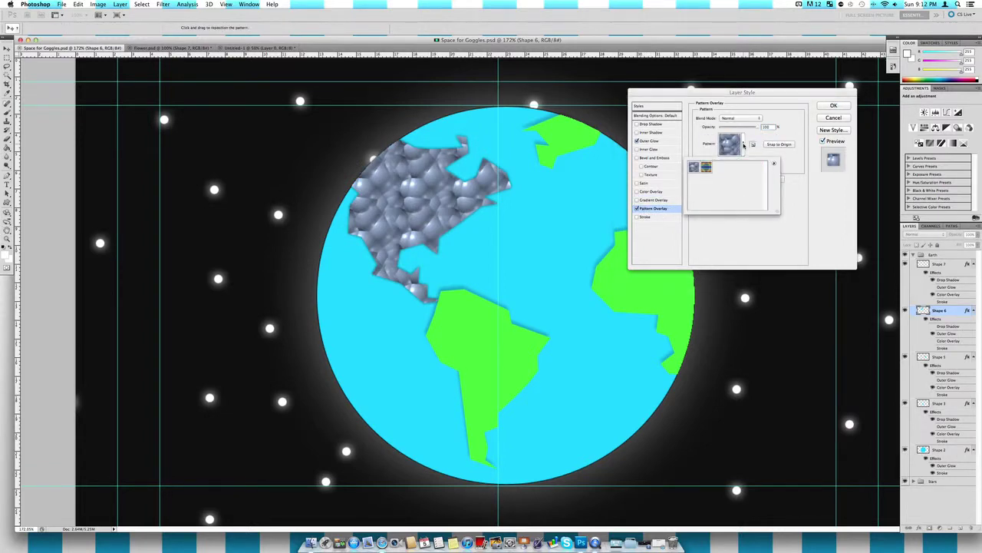
left_click(774, 163)
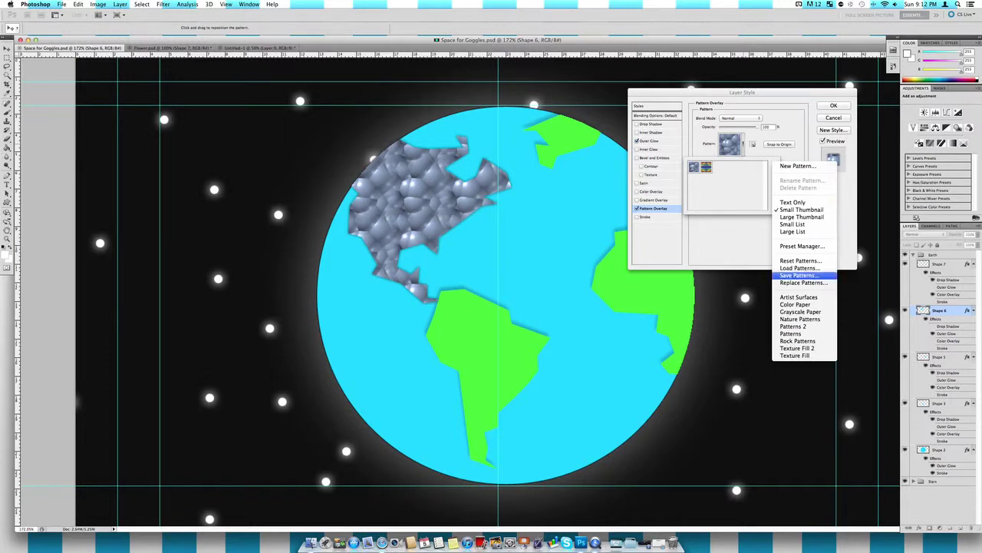
left_click(811, 321)
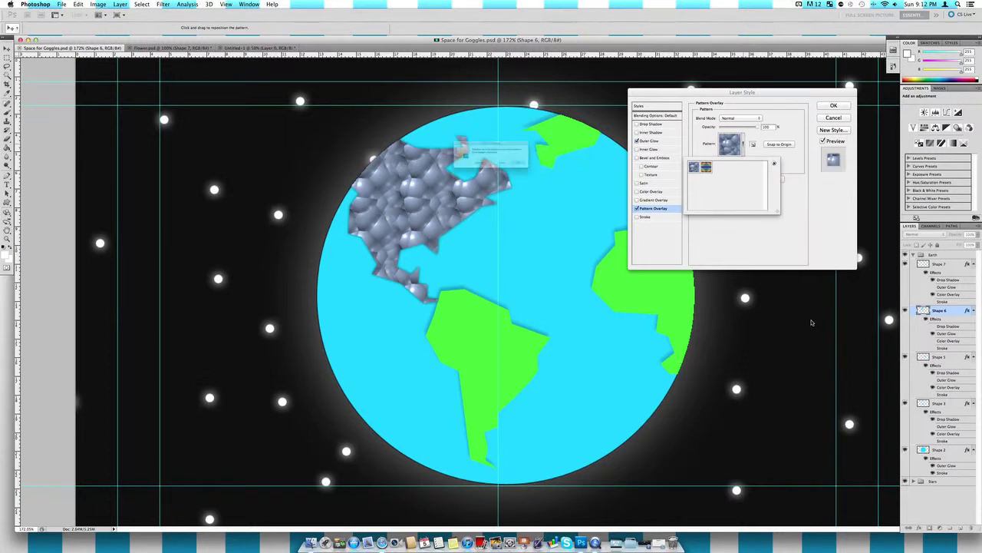
left_click(551, 174)
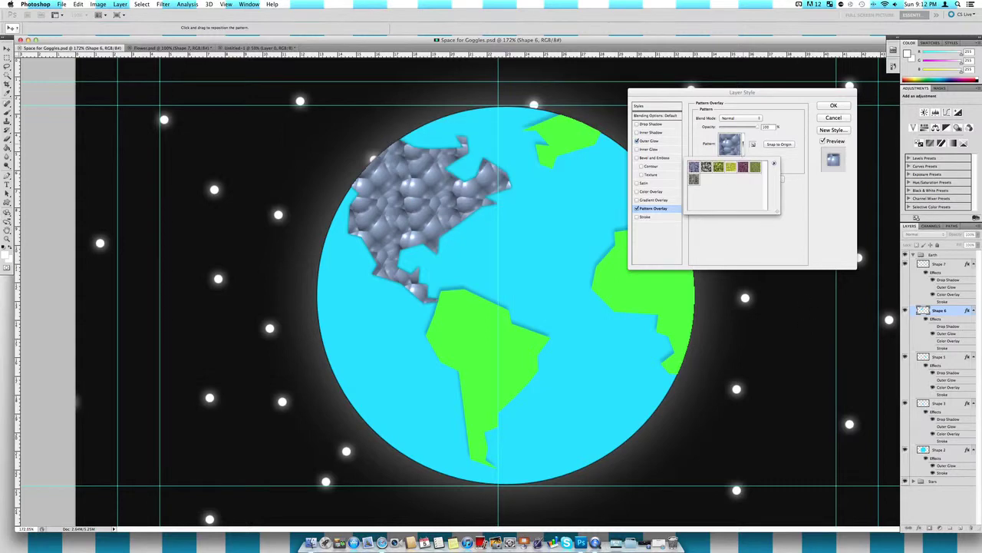
left_click(730, 167)
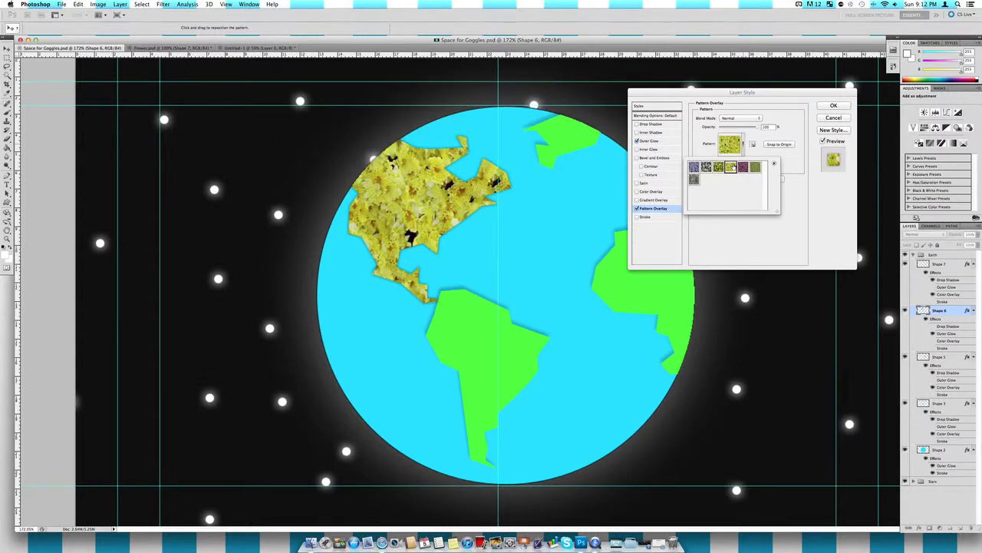
- Load the Color Paper patterns, apply a whitish paper texture to Shape 6 and lower the pattern overlay's opacity to about a third
left_click(774, 164)
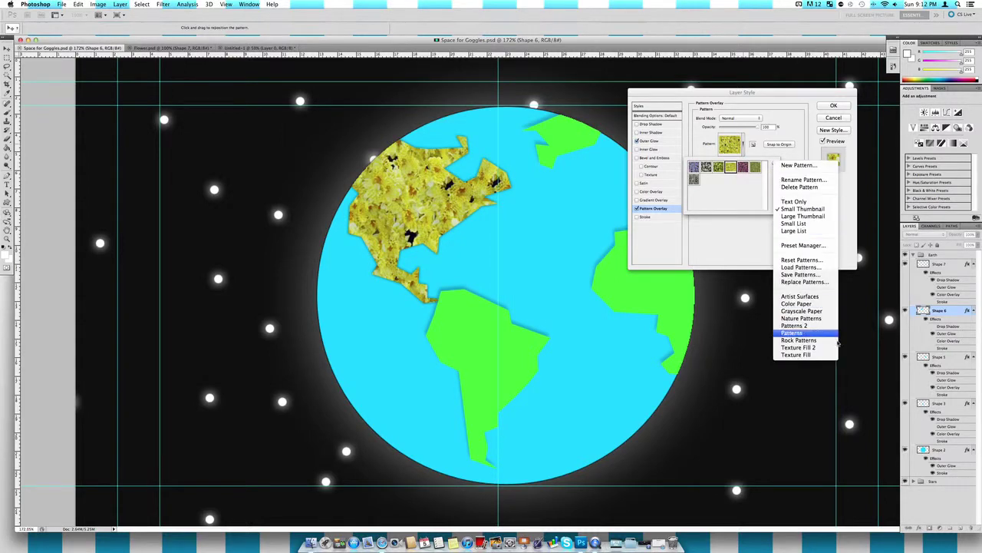
left_click(806, 303)
key("Return")
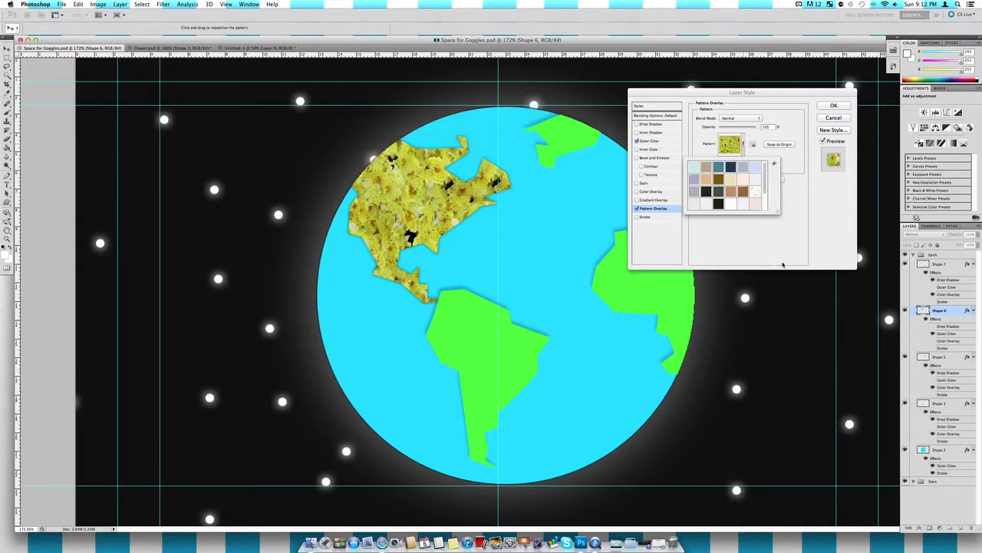
left_click(756, 181)
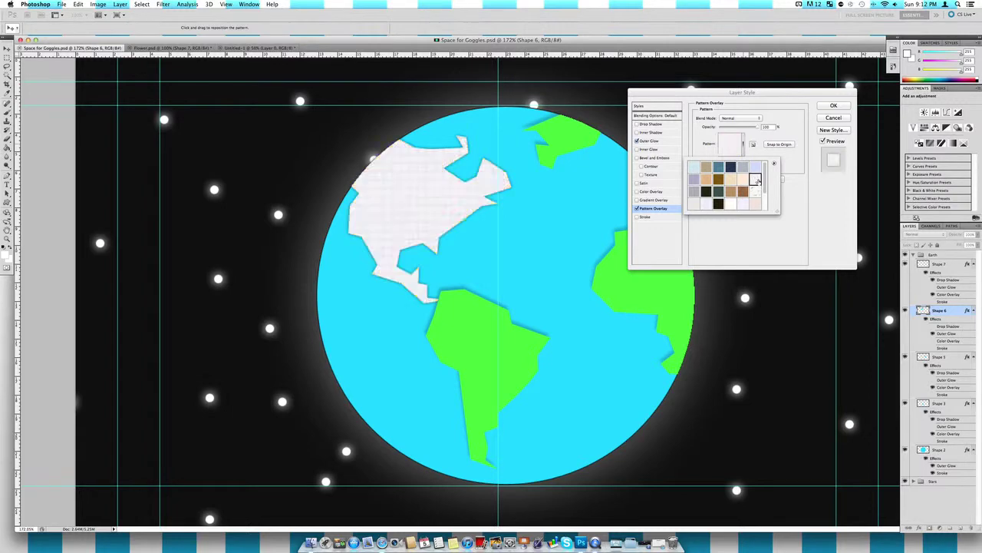
left_click(721, 130)
left_click_drag(721, 130, 733, 129)
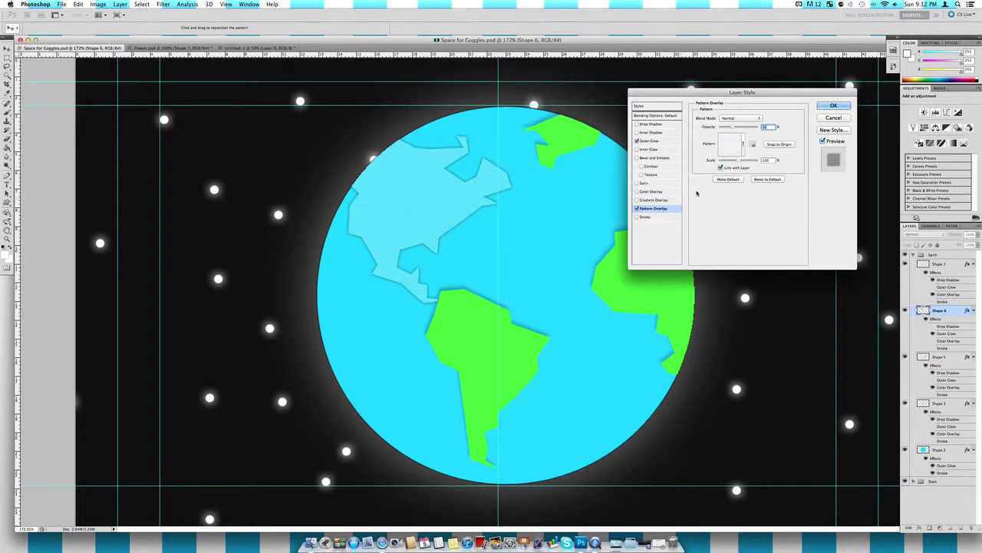
- Turn off Shape 6's pattern overlay and enable its stroke effect, showing the stroke settings
left_click(637, 209)
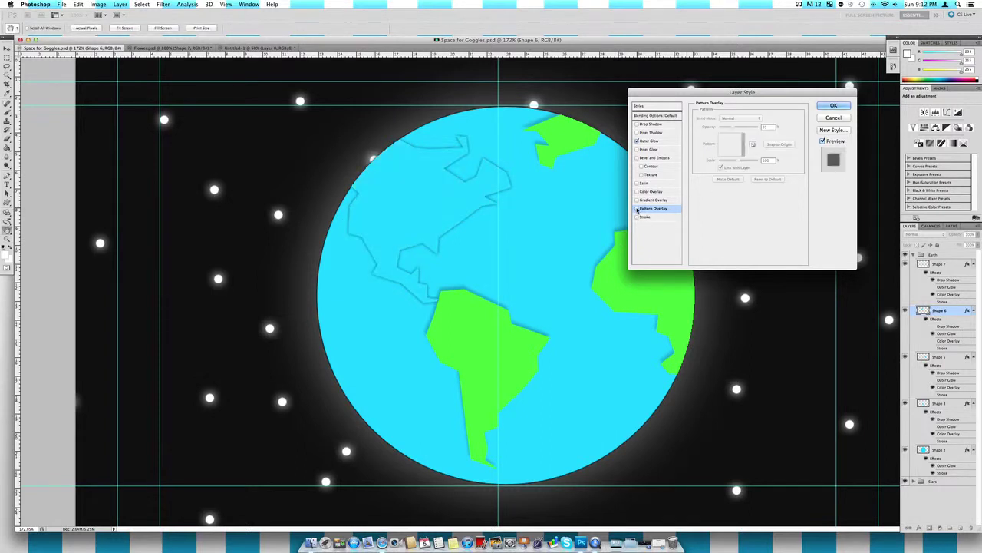
left_click(637, 218)
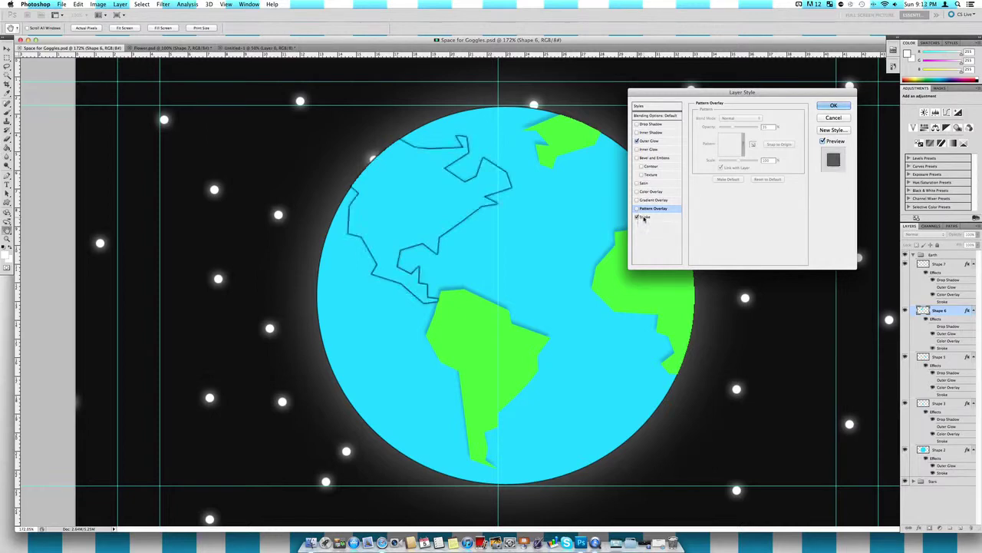
left_click(646, 217)
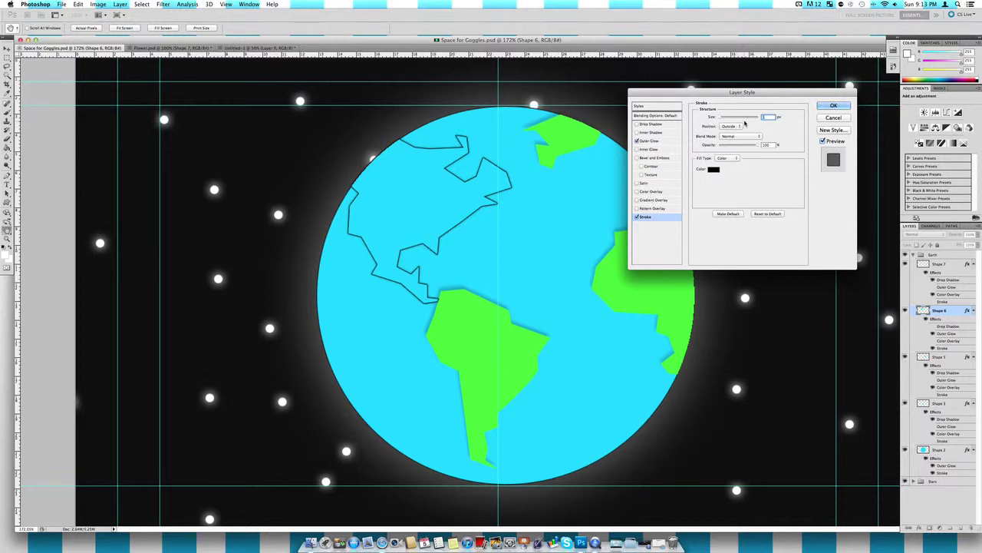
- Try stroke sizes up to 250 px on Shape 6 and reduce the size to about 6 px
left_click_drag(720, 116, 735, 117)
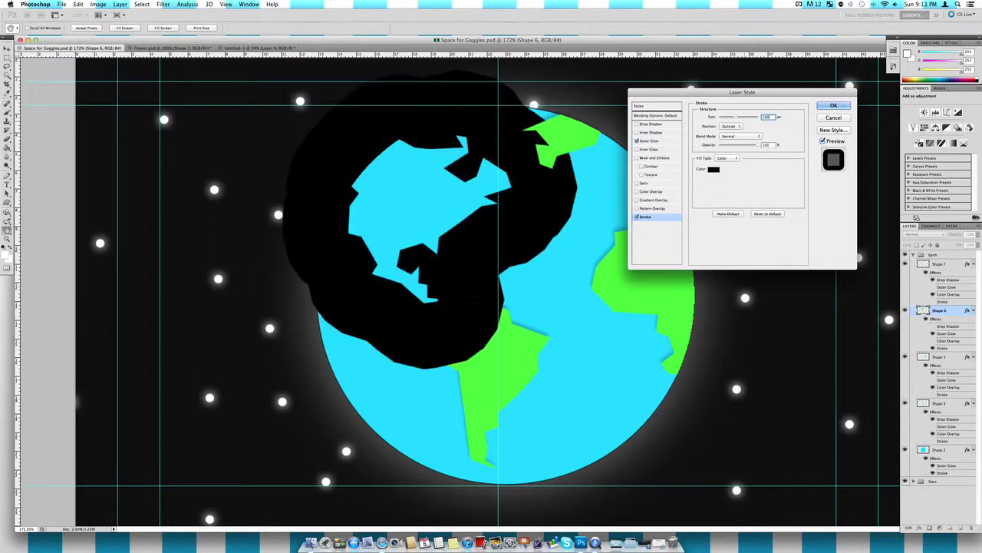
double_click(766, 117)
type("15250")
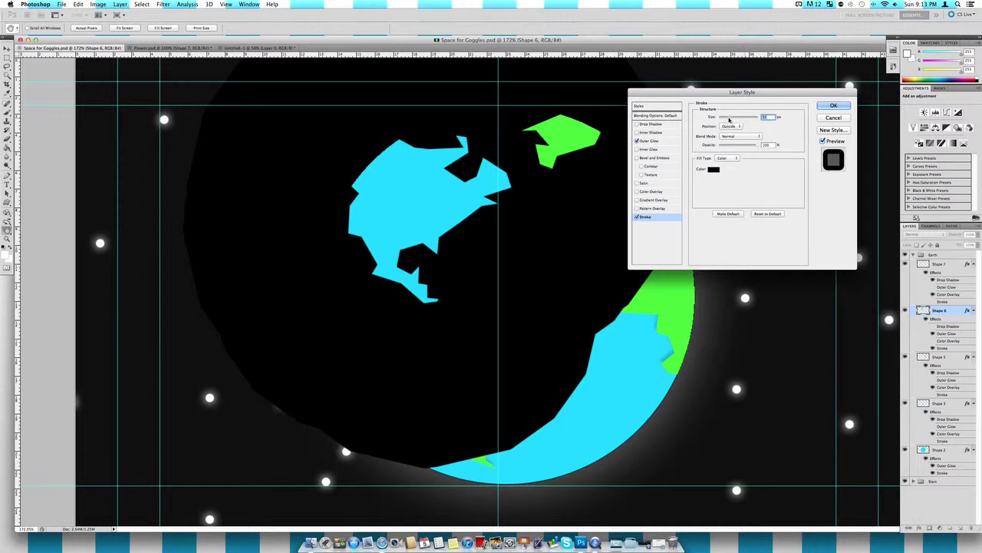
left_click_drag(731, 119, 721, 119)
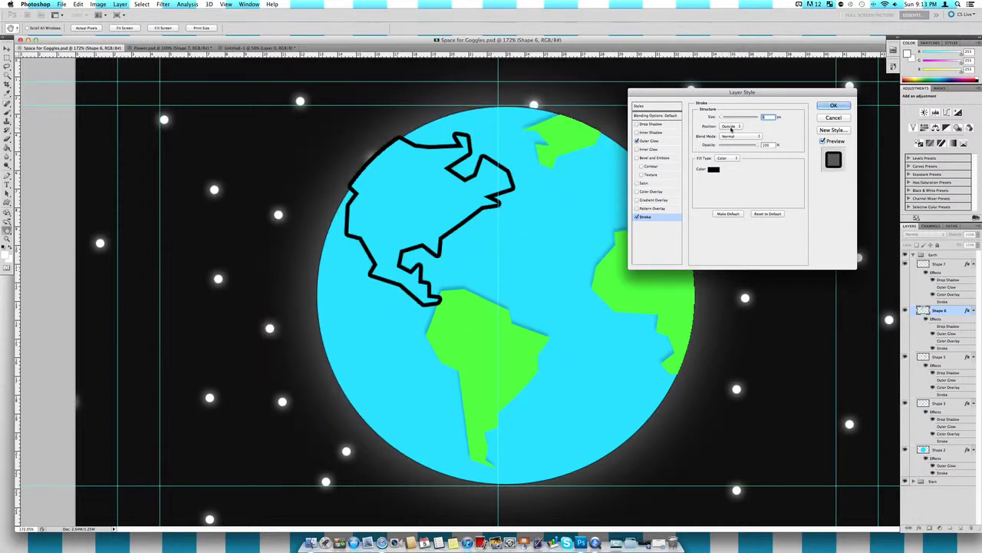
- Try the Inside and Center positions for Shape 6's stroke and set it back to Outside
left_click(732, 127)
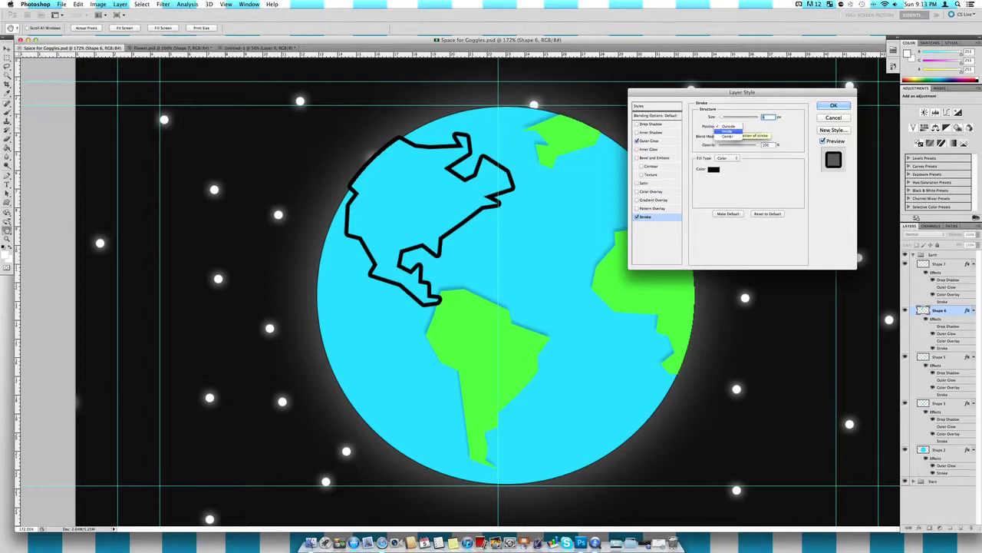
left_click(726, 132)
left_click(729, 126)
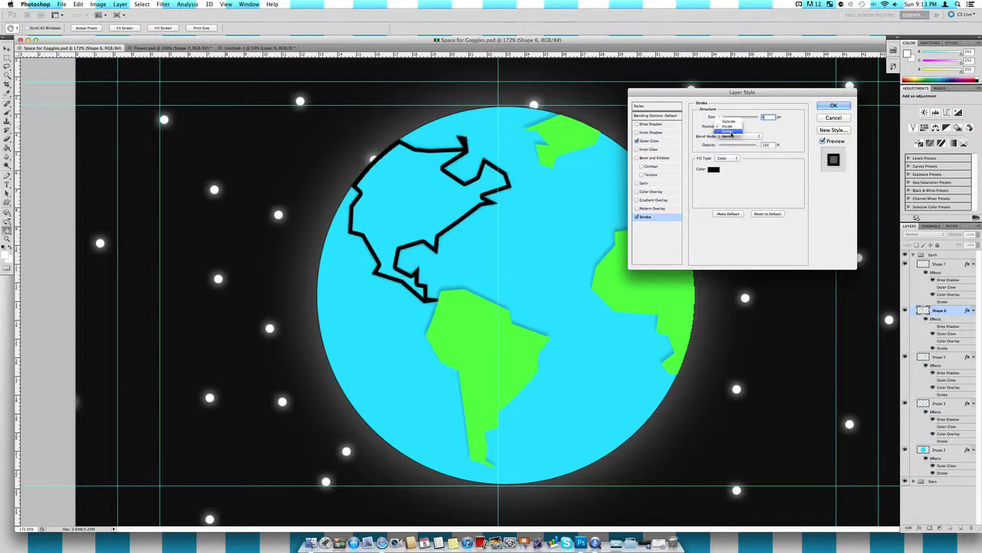
left_click(731, 135)
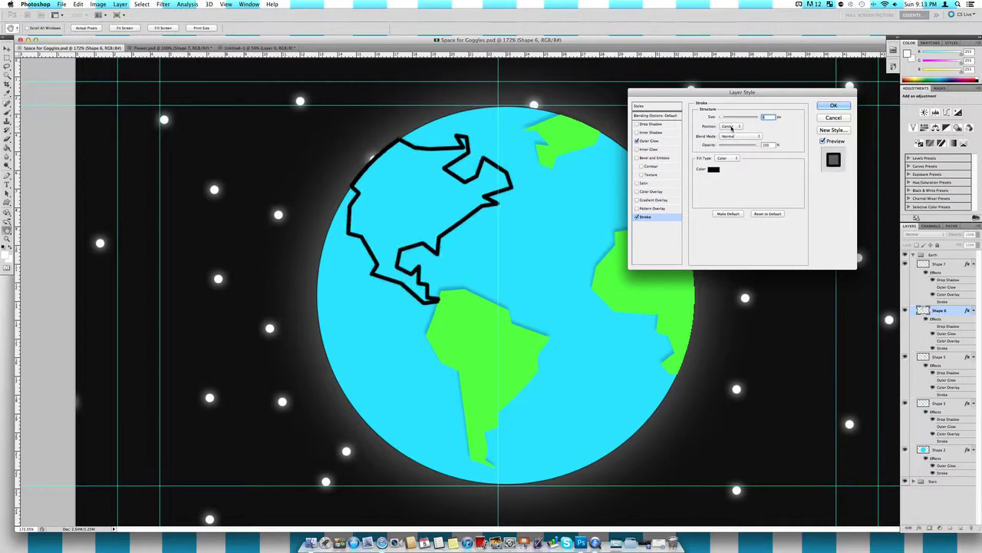
left_click(730, 126)
left_click(727, 115)
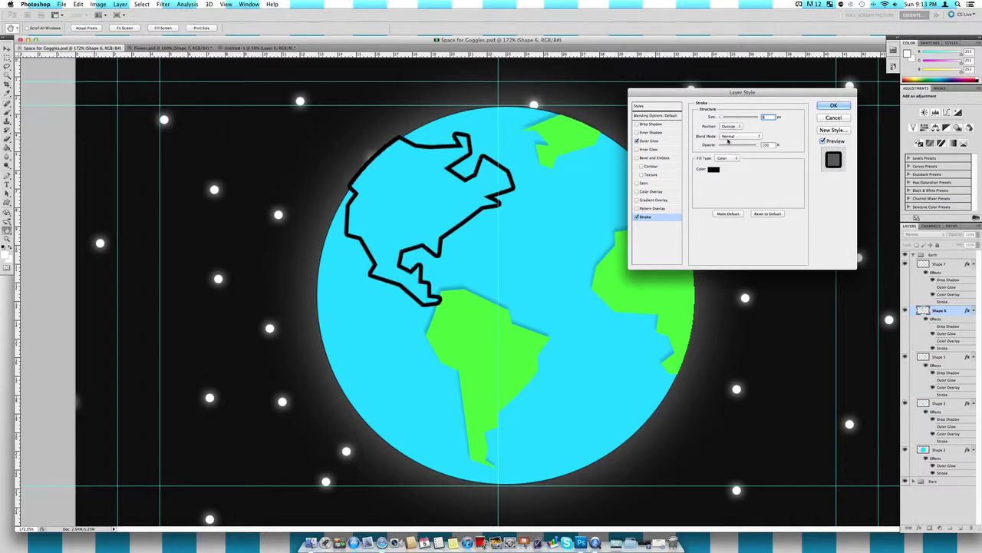
- Try the Screen blend mode and a lowered opacity on Shape 6's stroke, restoring Normal and 100%
left_click(727, 136)
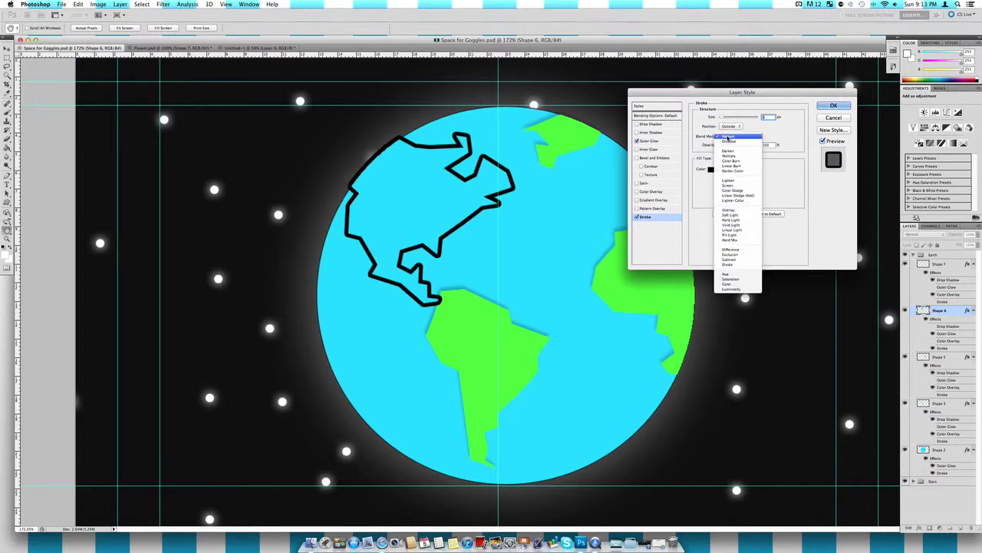
left_click(747, 187)
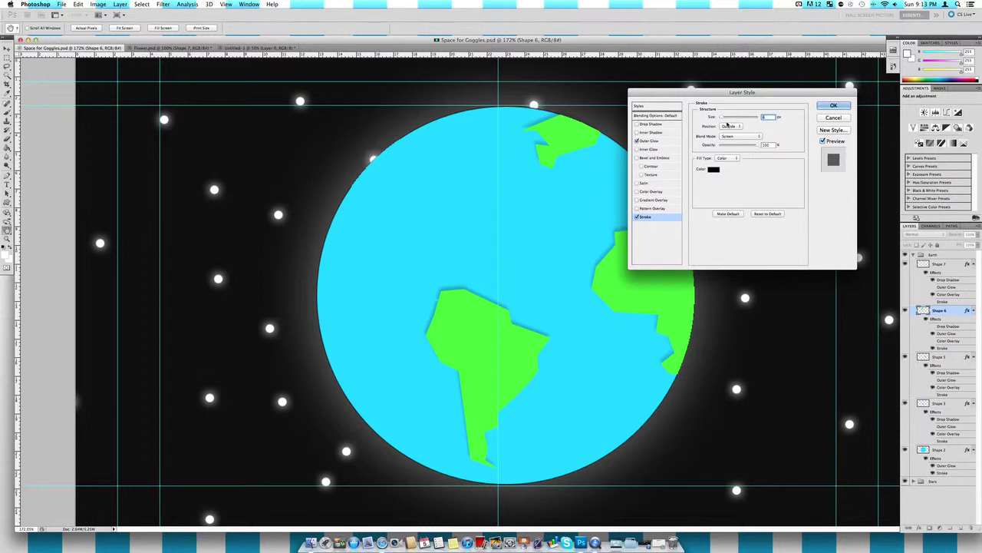
left_click(734, 138)
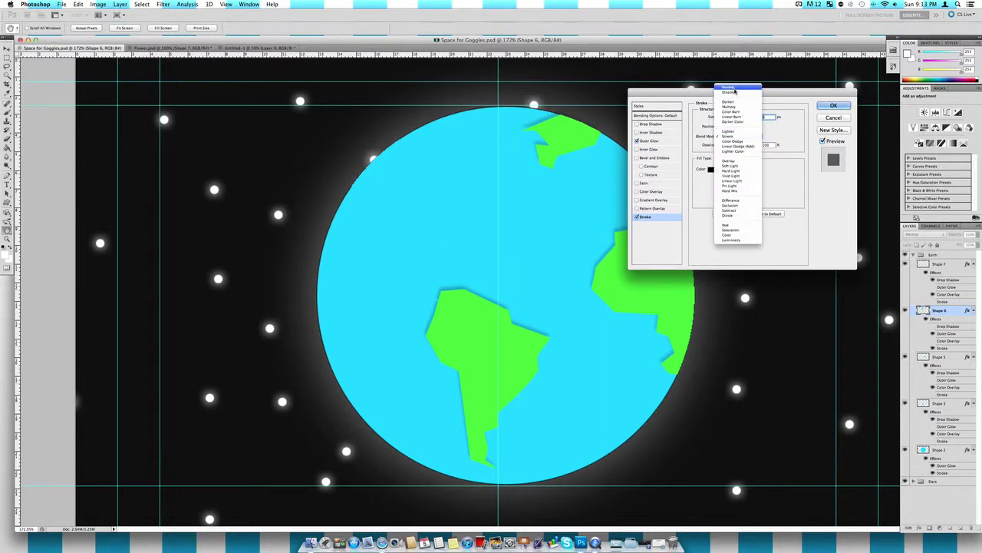
left_click(734, 91)
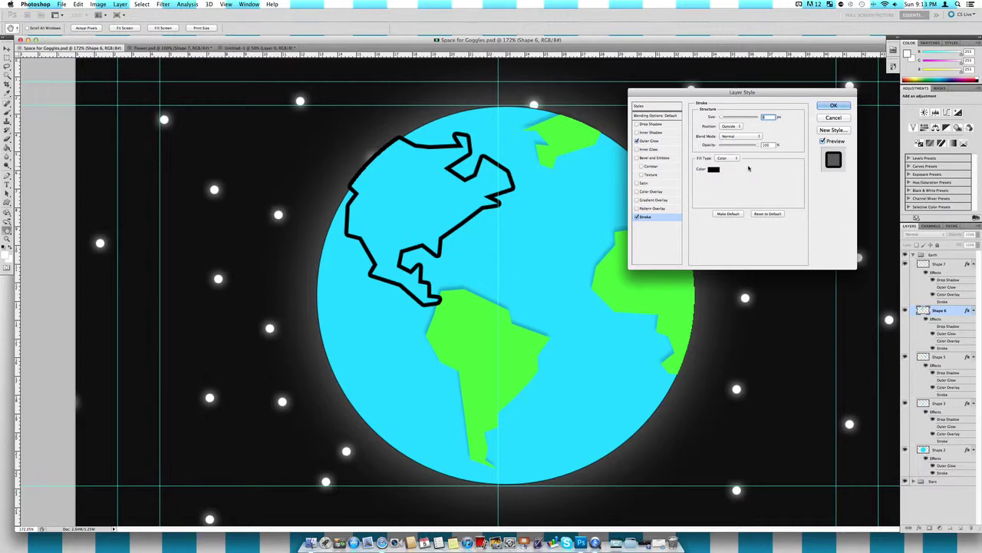
left_click_drag(743, 148, 730, 146)
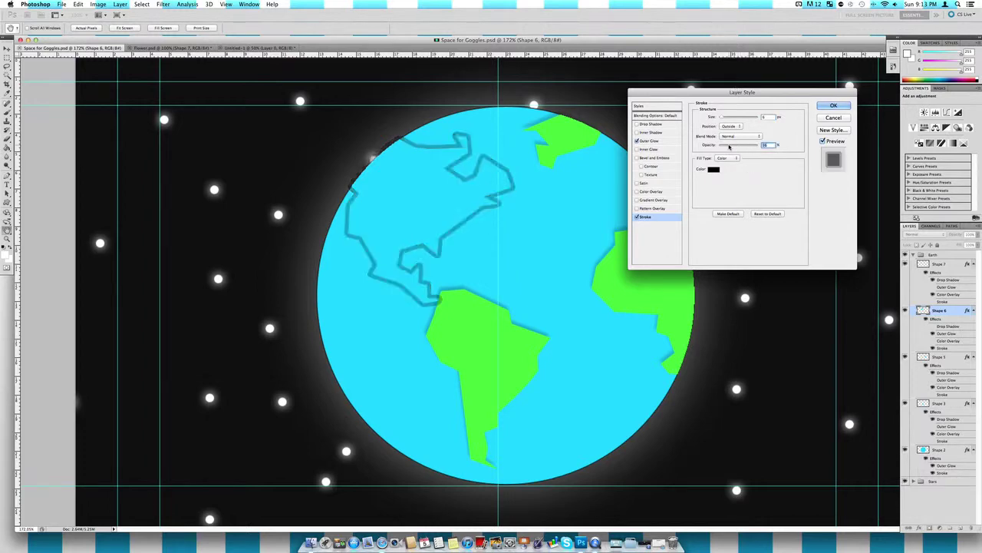
type("100")
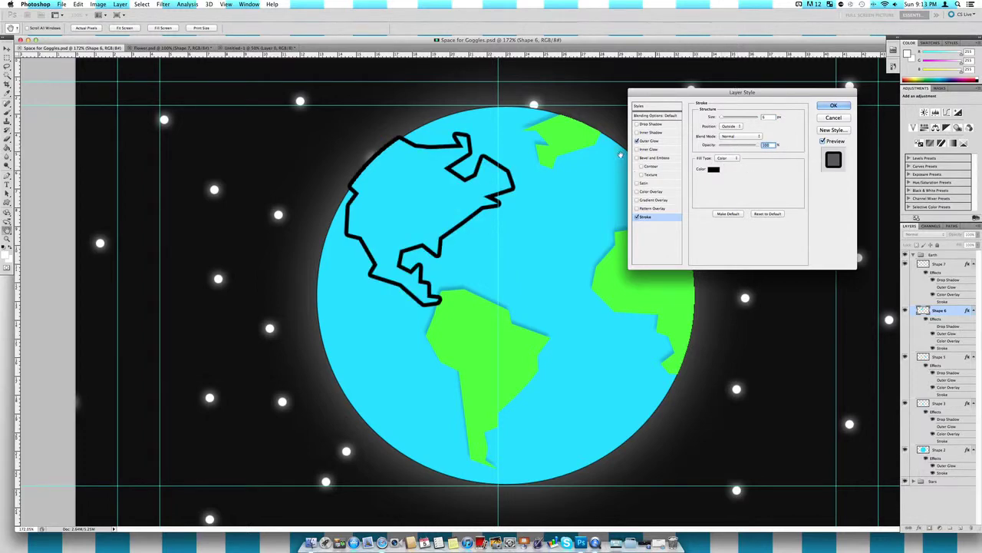
- Check the stroke's fill types, keep Color, and set Shape 6's stroke color to magenta #ec19ff
left_click(724, 158)
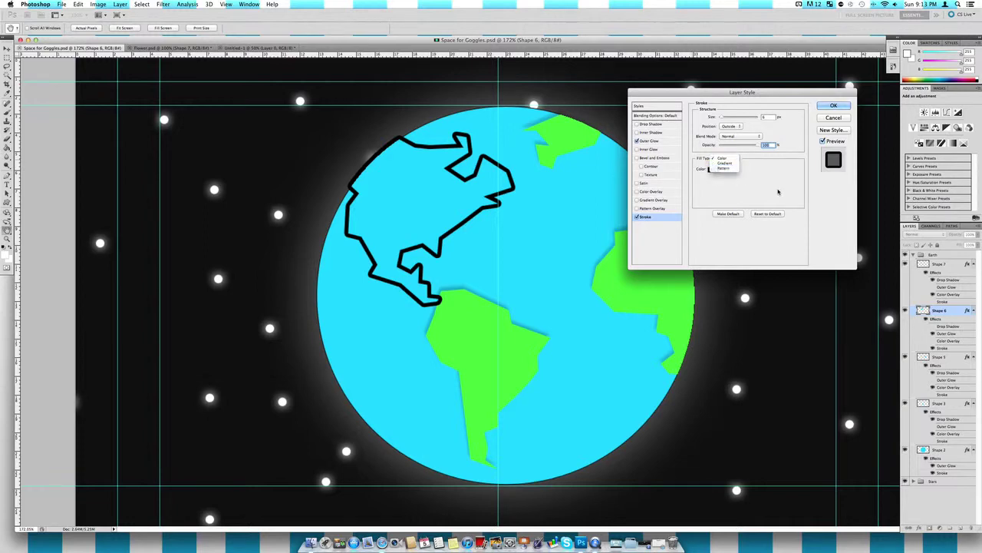
left_click(723, 159)
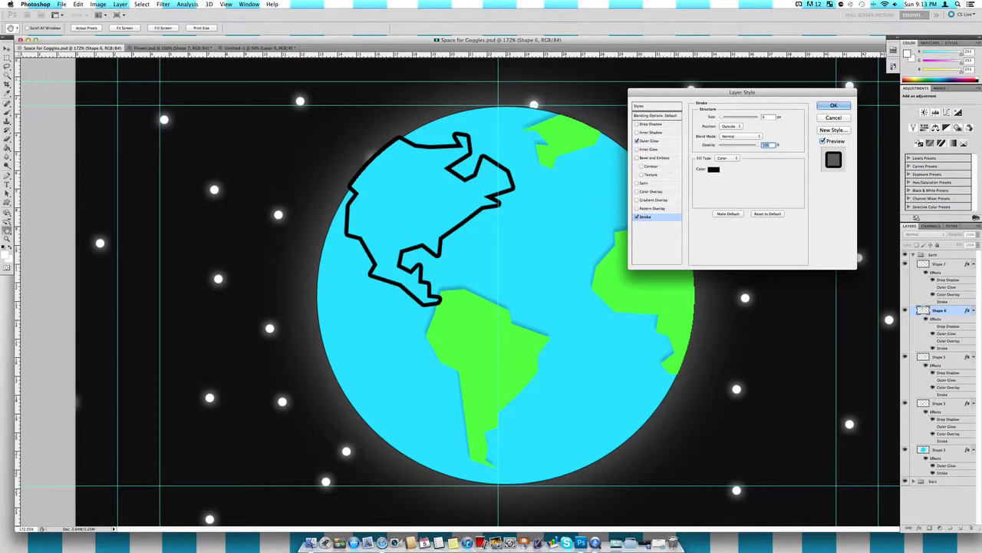
left_click(714, 169)
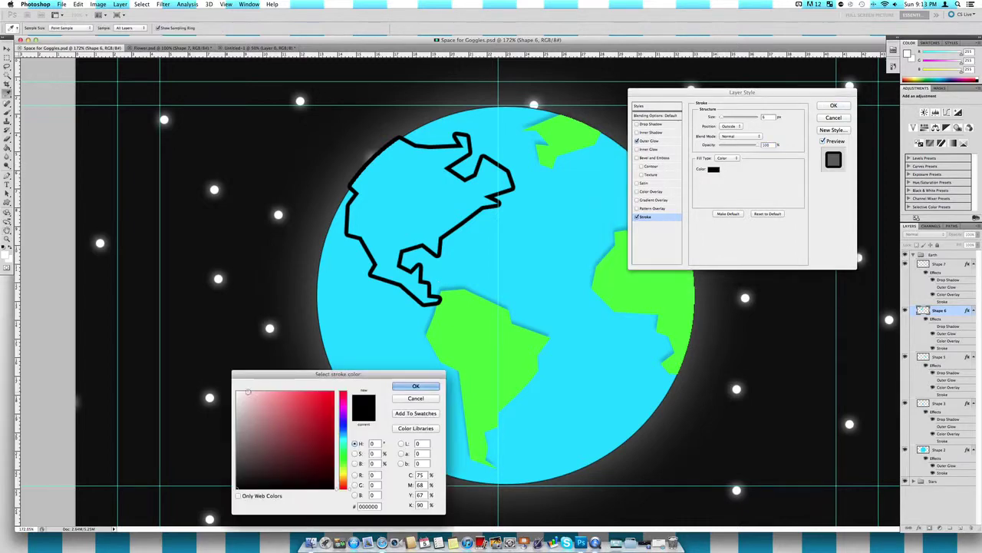
left_click(341, 410)
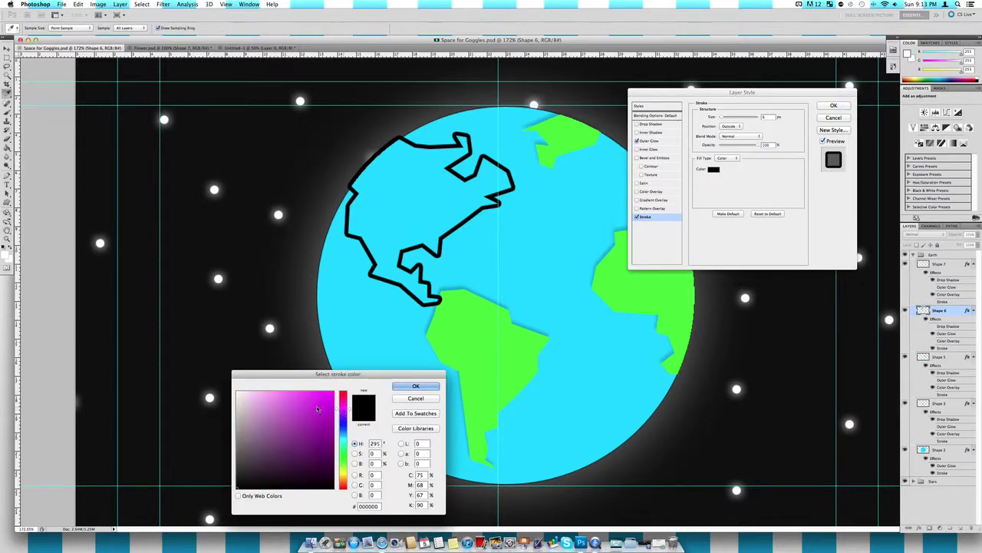
left_click(325, 392)
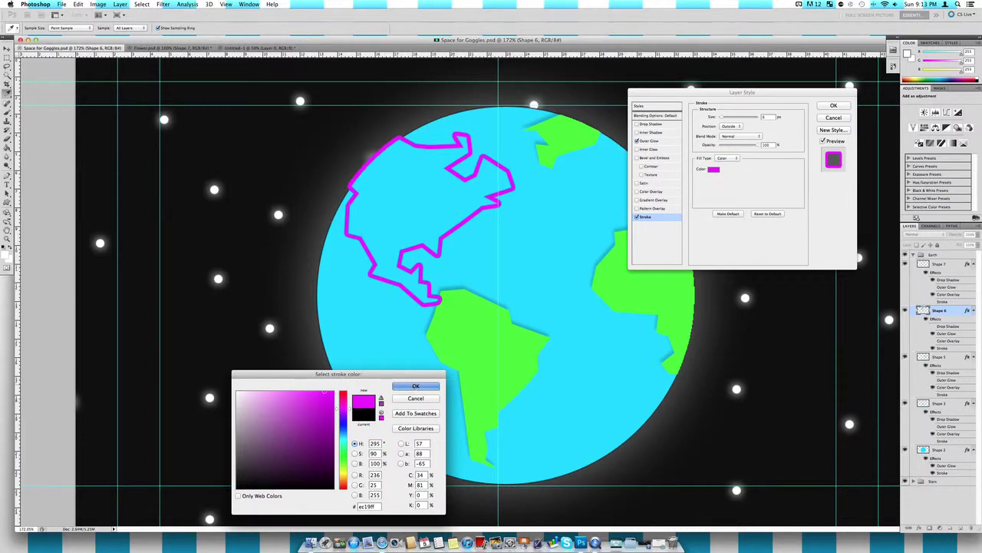
left_click(414, 384)
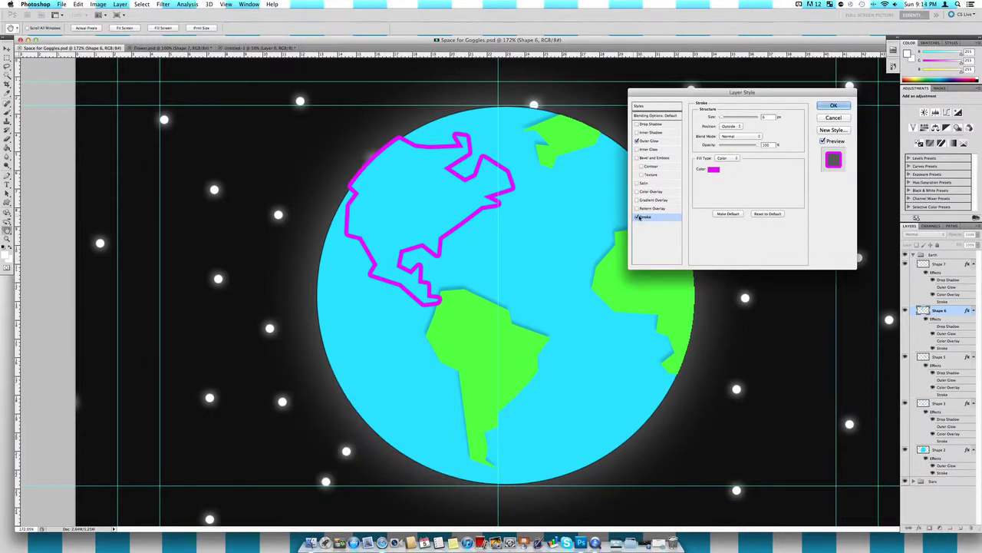
- Turn off Shape 6's stroke and outer glow, and enable its drop shadow and color overlay
left_click(638, 217)
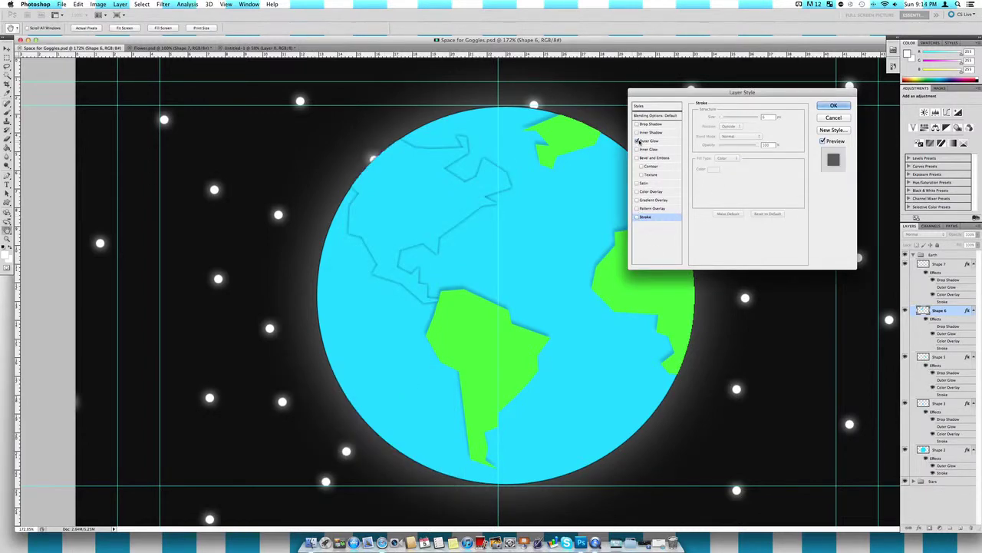
left_click(637, 141)
left_click(636, 124)
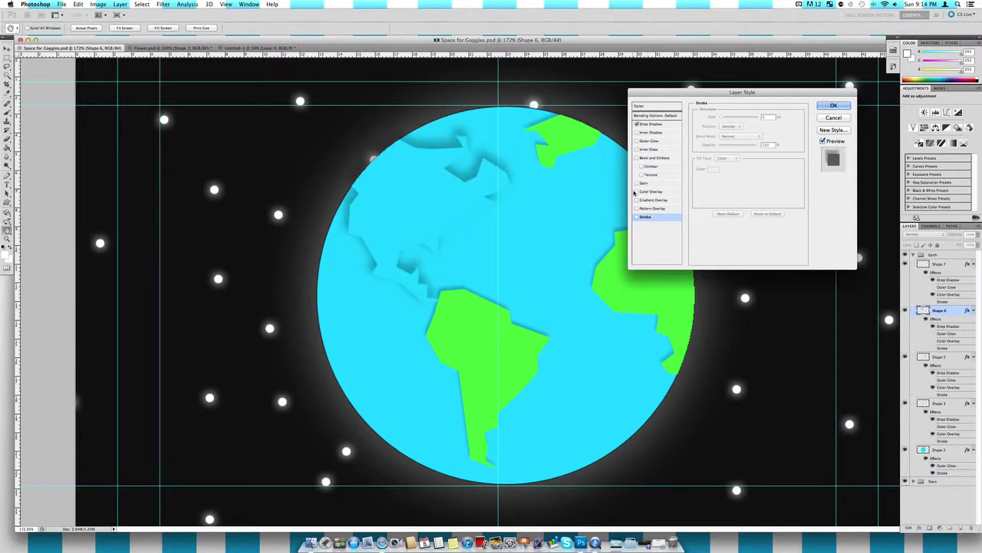
left_click(636, 191)
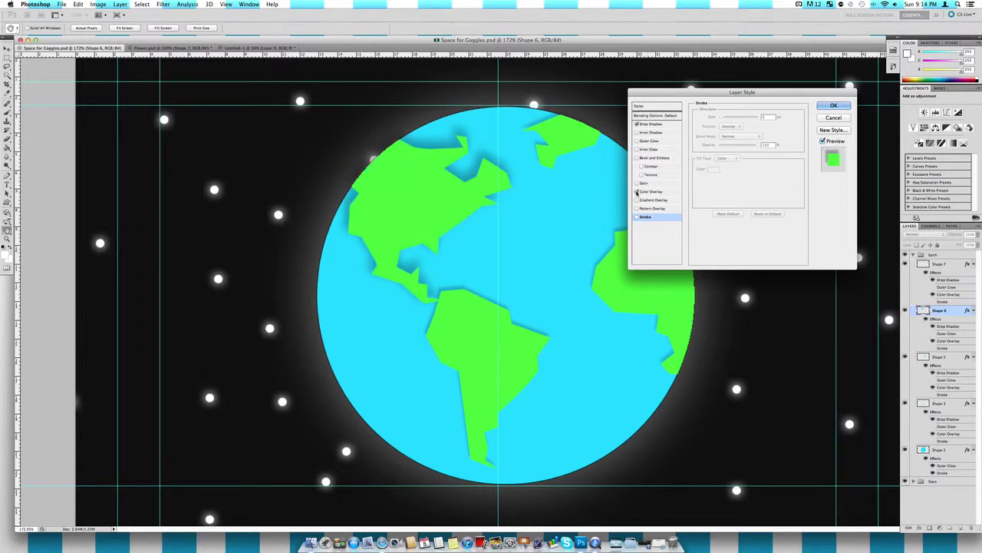